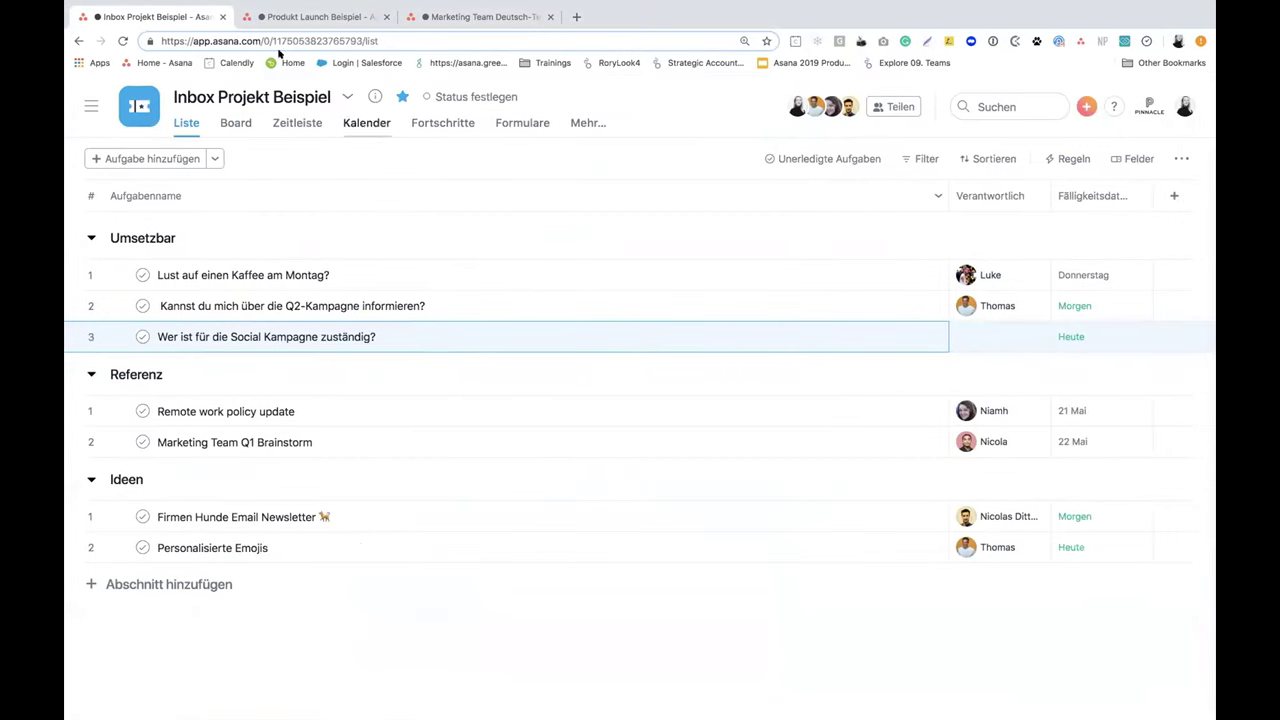
Step: Set the draft status update of the Produkt Launch Beispiel project to Planmäßig
click(308, 17)
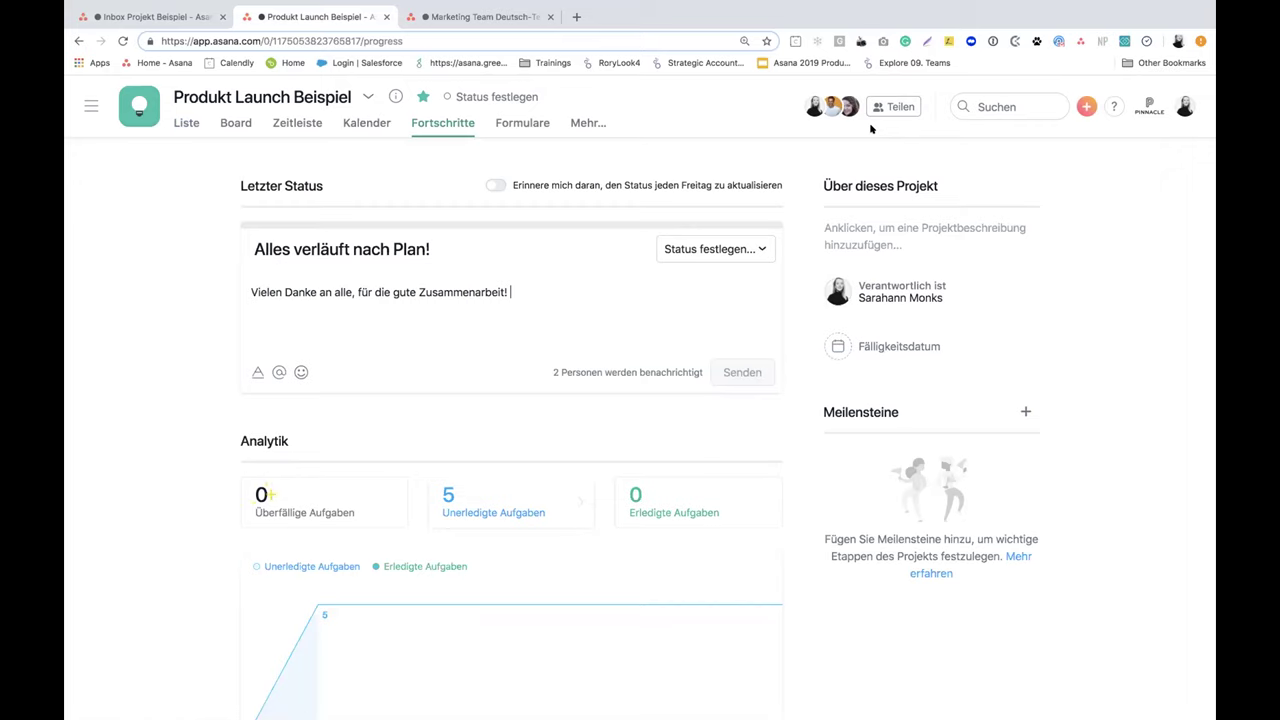
click(706, 251)
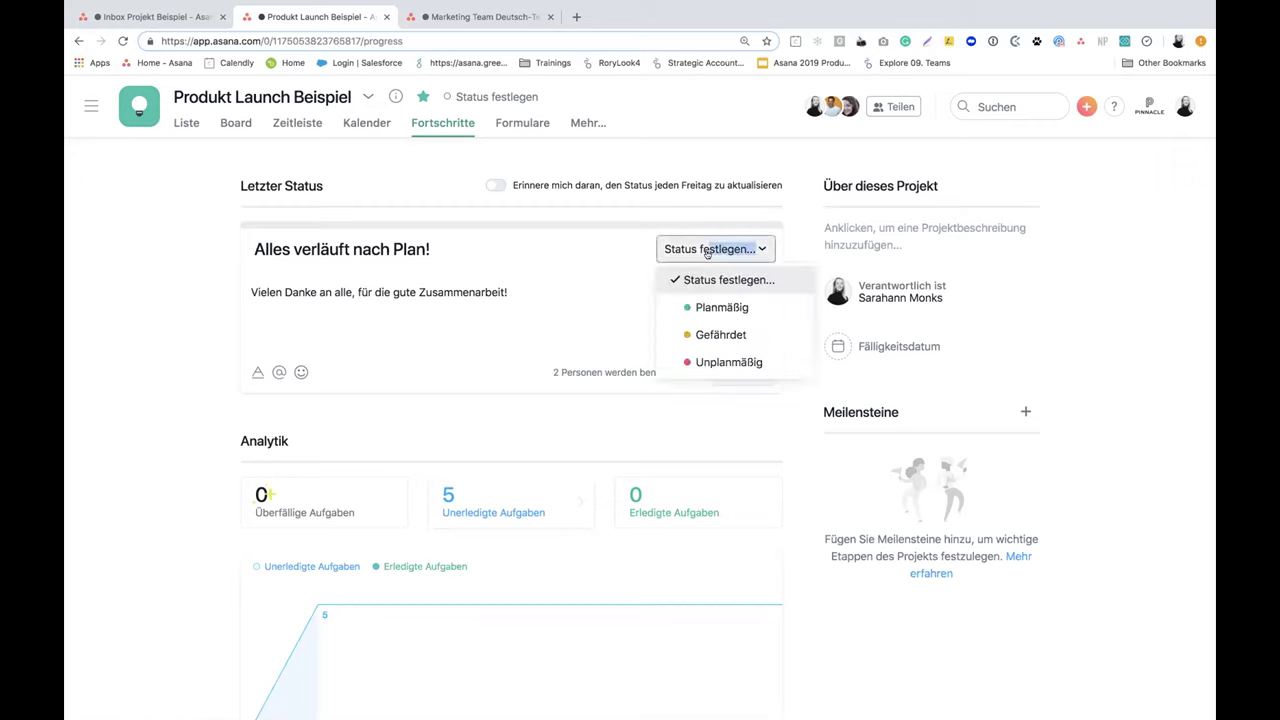
click(716, 306)
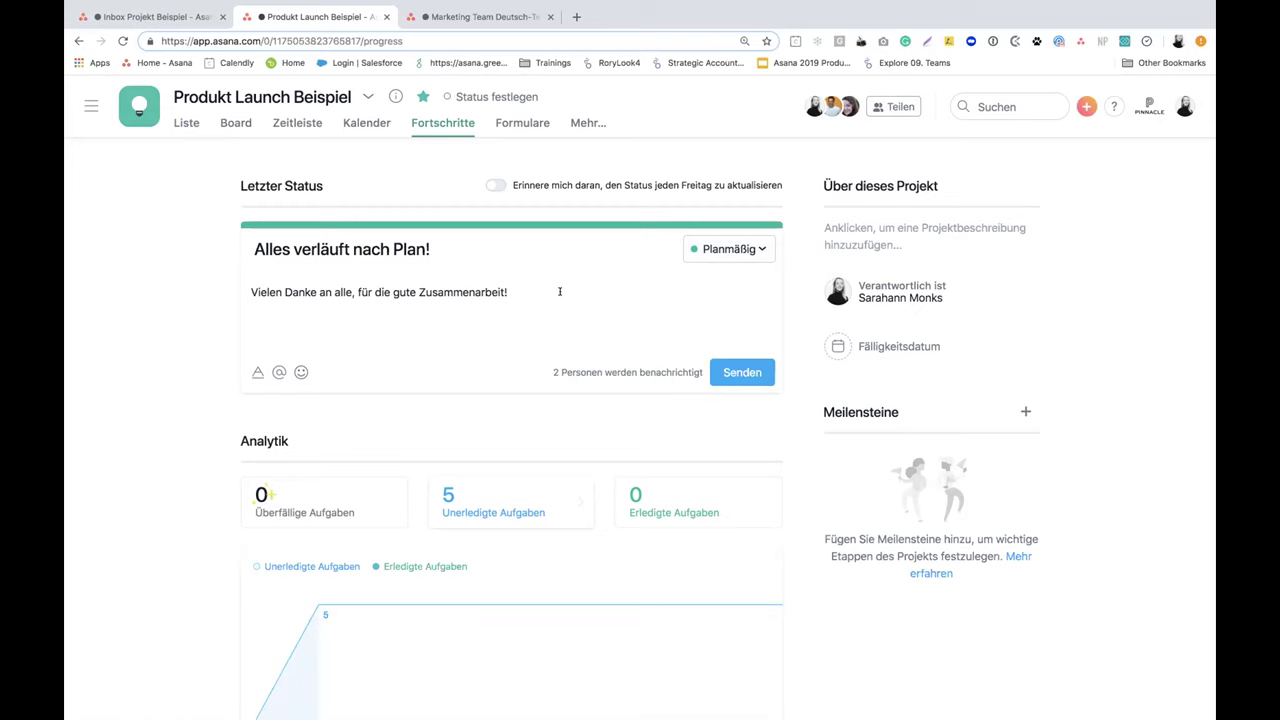
Step: Extend the status message with "Großen Dank an", a mention of the teammate, and "für den letzten Push!"
text(@)
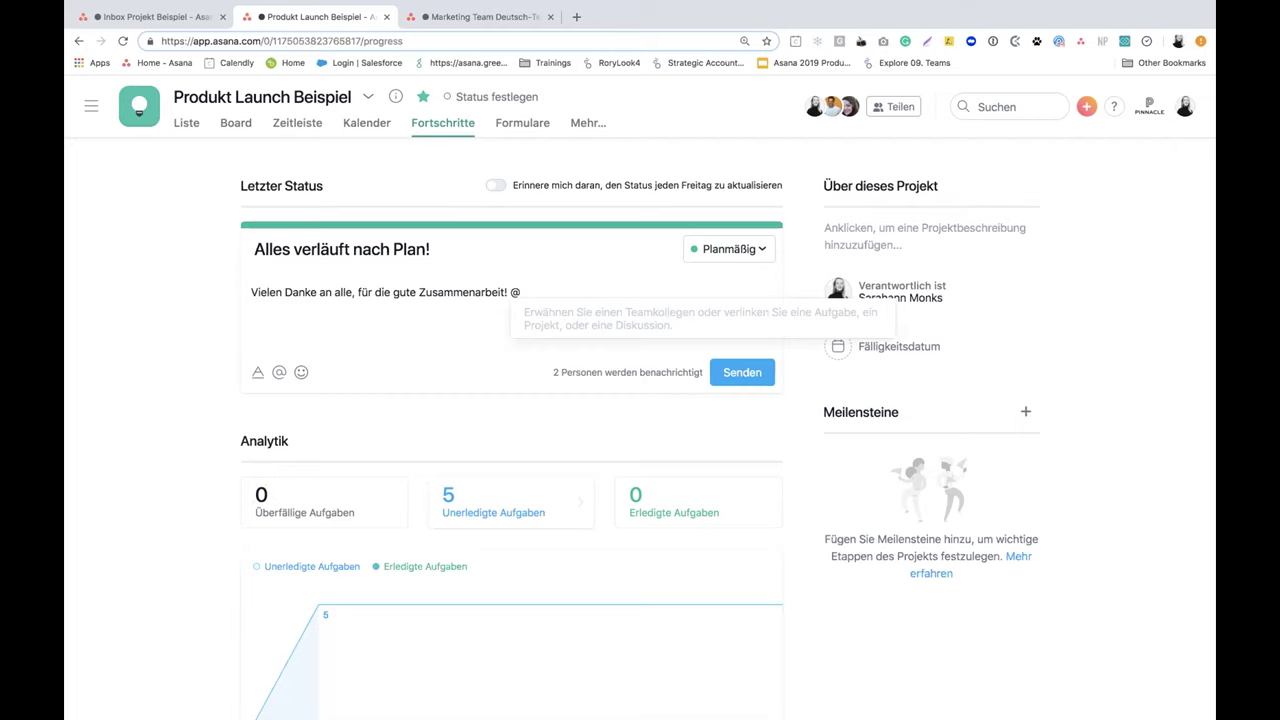
text(Thomas)
key(Return)
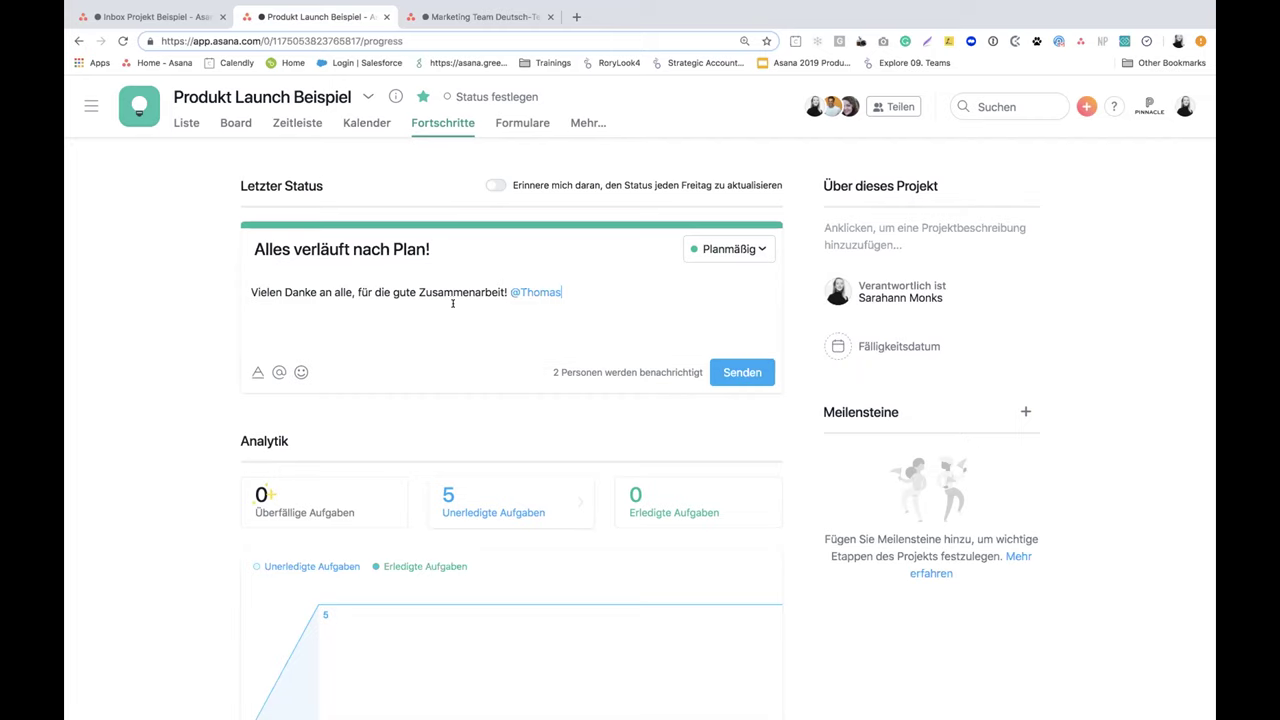
click(508, 292)
text(Großen Dank an)
click(662, 291)
text(für den letzten Push!)
Step: Add a new paragraph to the status message reading "Weitere Informationen zu dem Launch finde ihr unter"
key(Return)
text(Weiteere)
key(BackSpace)
key(BackSpace)
key(BackSpace)
key(BackSpace)
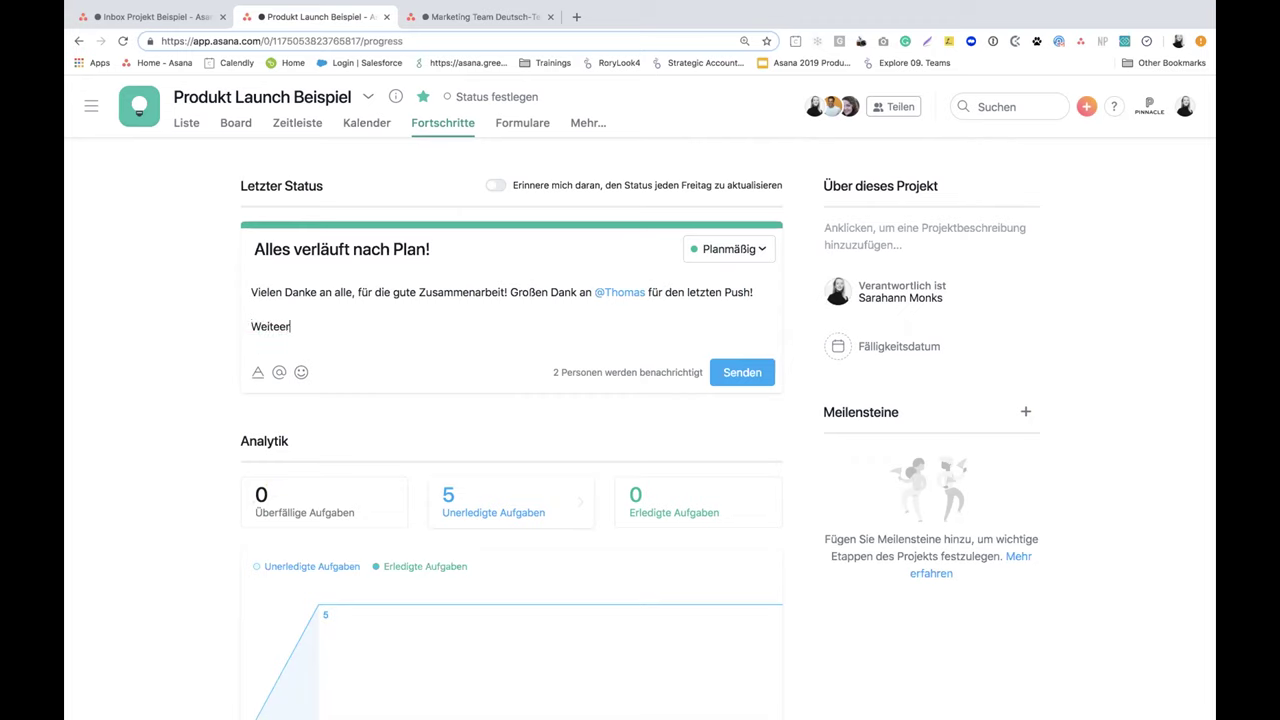
text(ere I)
text(nformationen )
text(zu dem La)
text(unc)
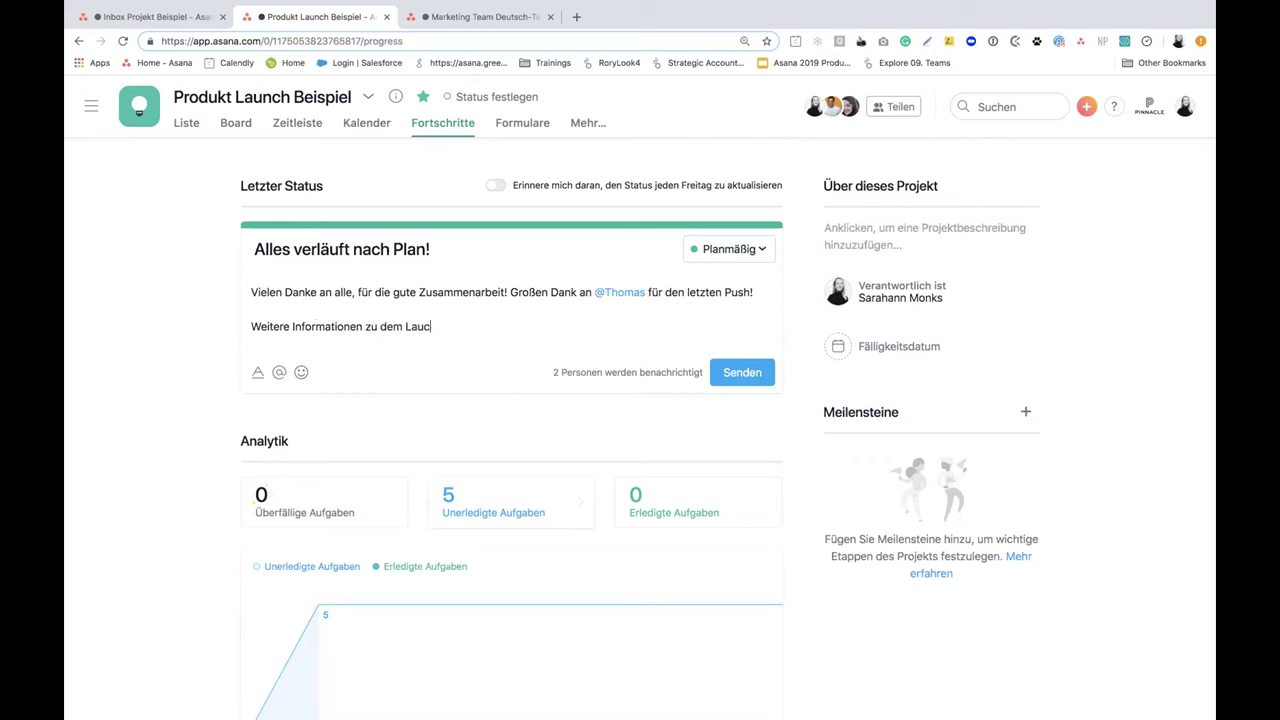
text(h)
key(BackSpace)
key(BackSpace)
text(nch fü)
text(nde ihr unter @)
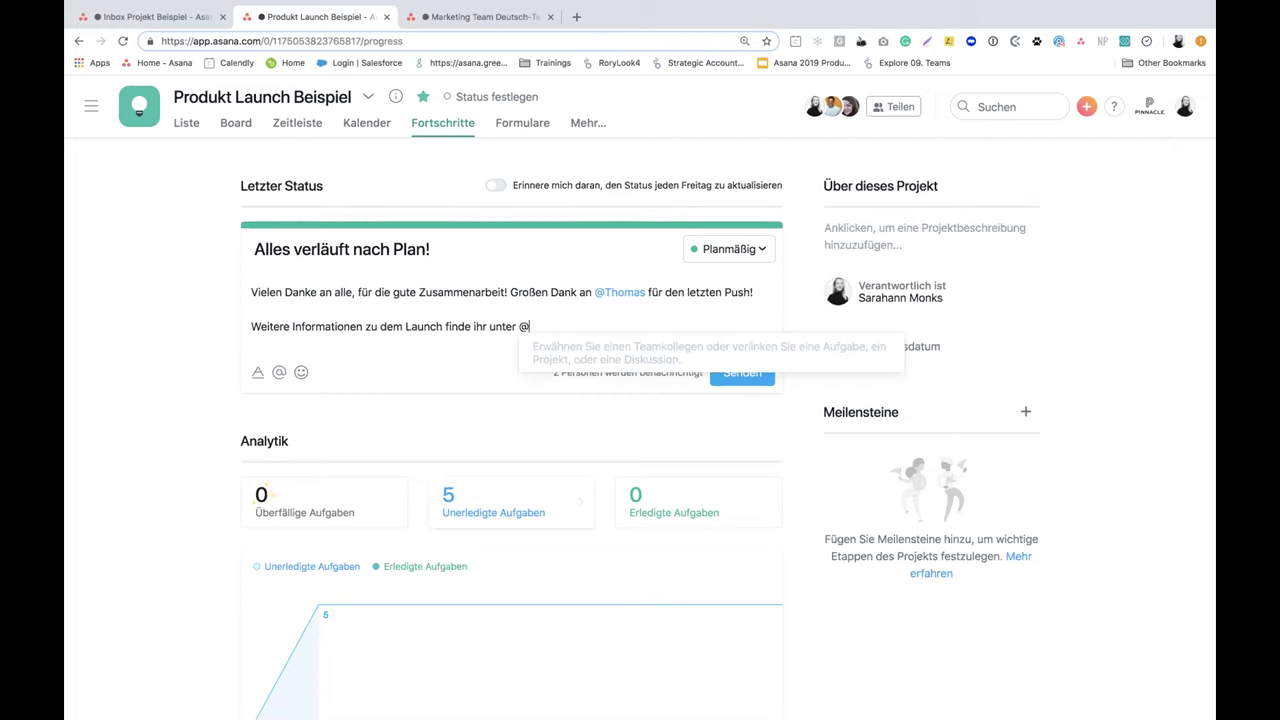
Step: Link the task "Inbox v2 Rollout" from Produkt Launch Beispiel at the end of the message and send the status update
text(in)
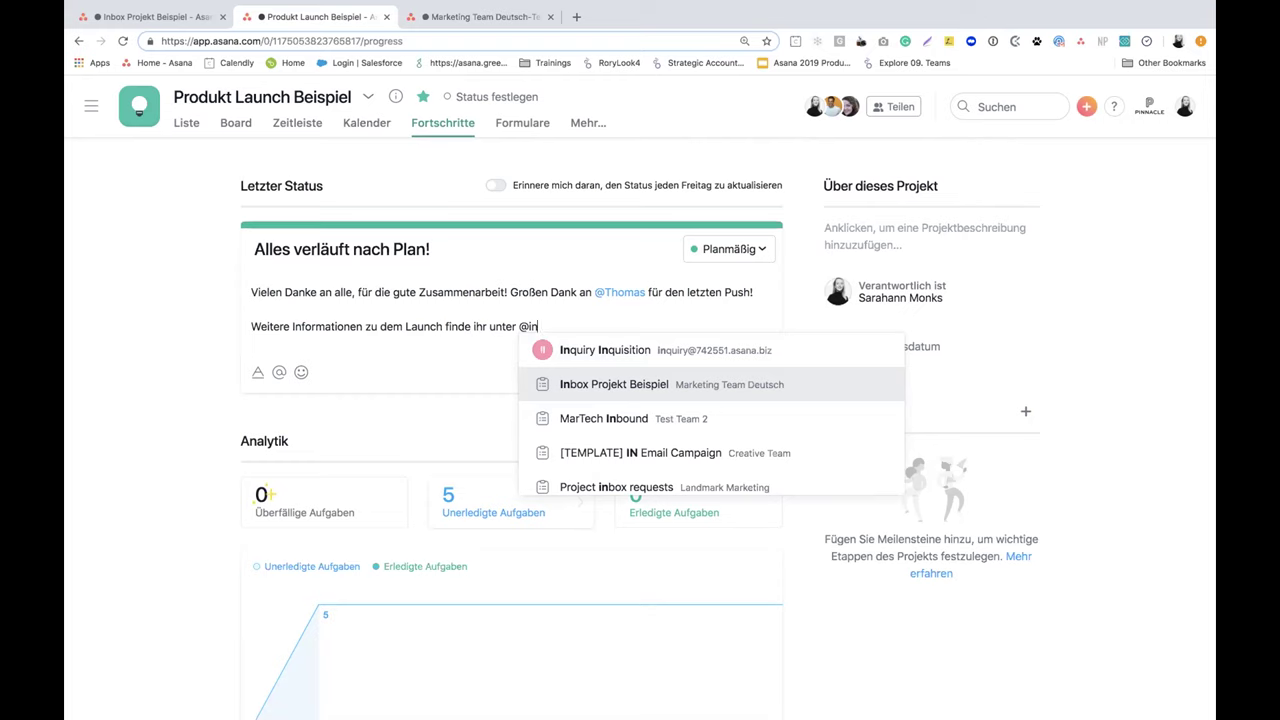
text(bo)
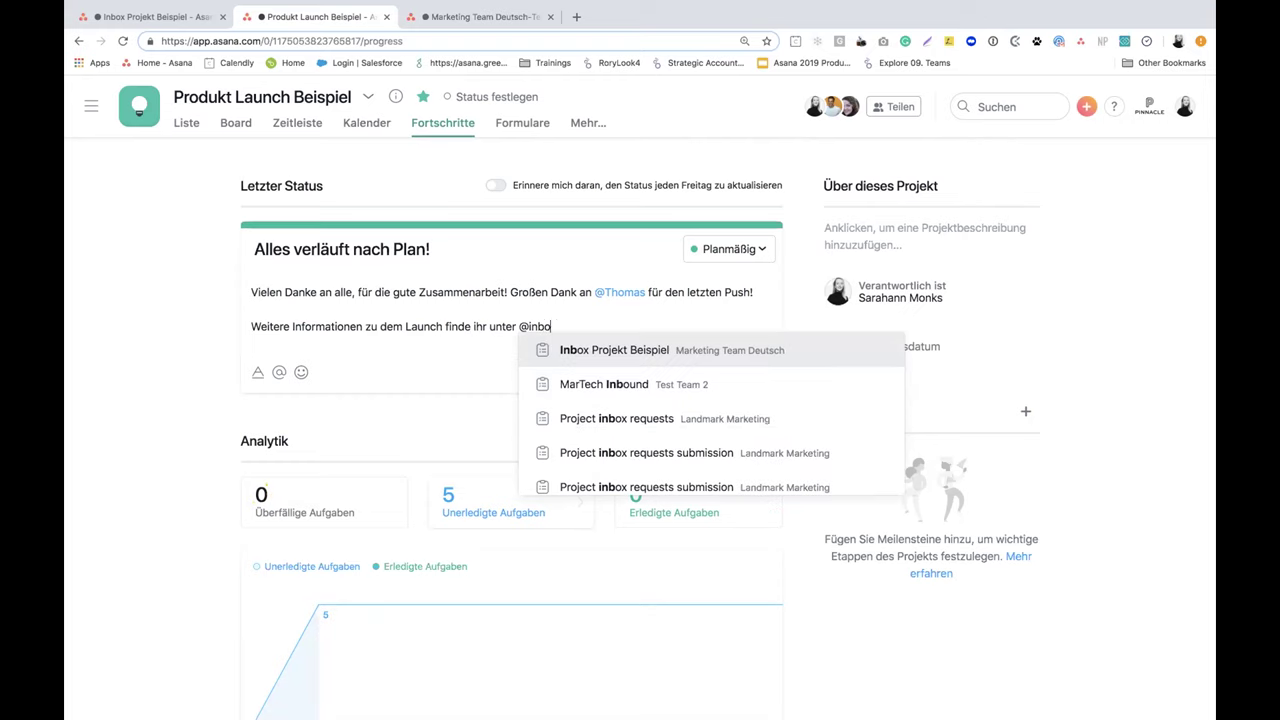
text(x ro)
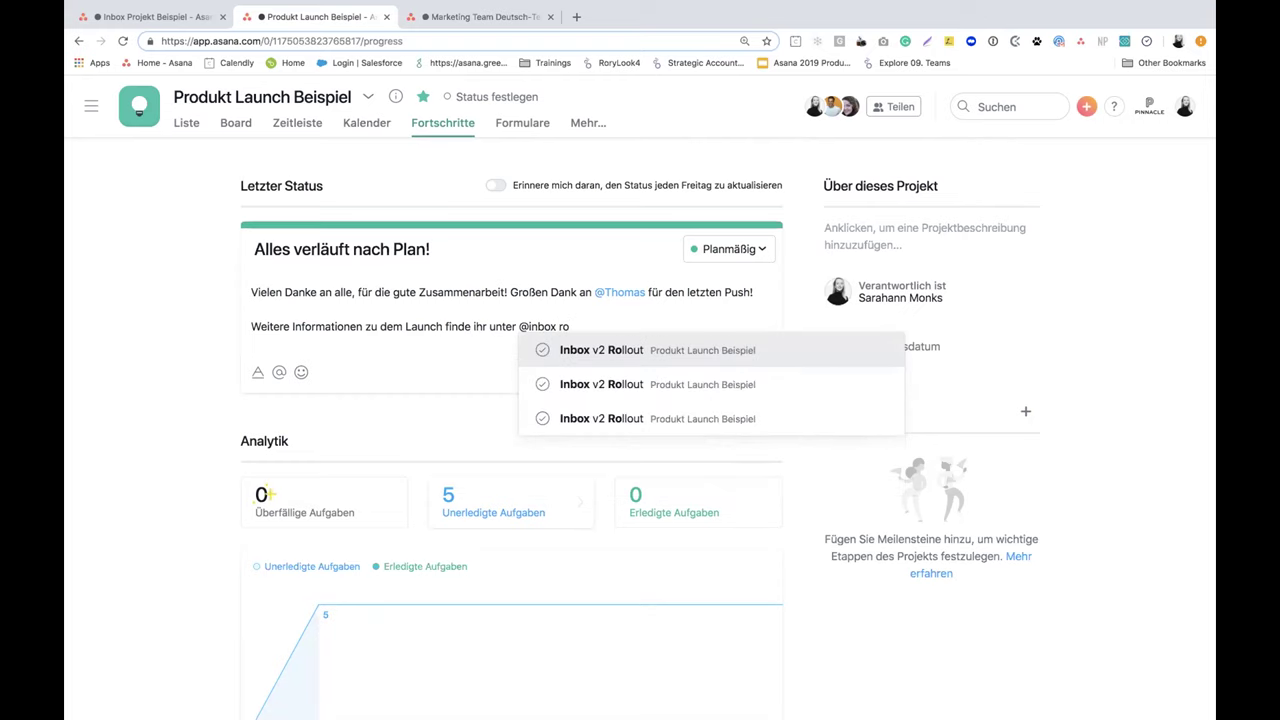
click(736, 351)
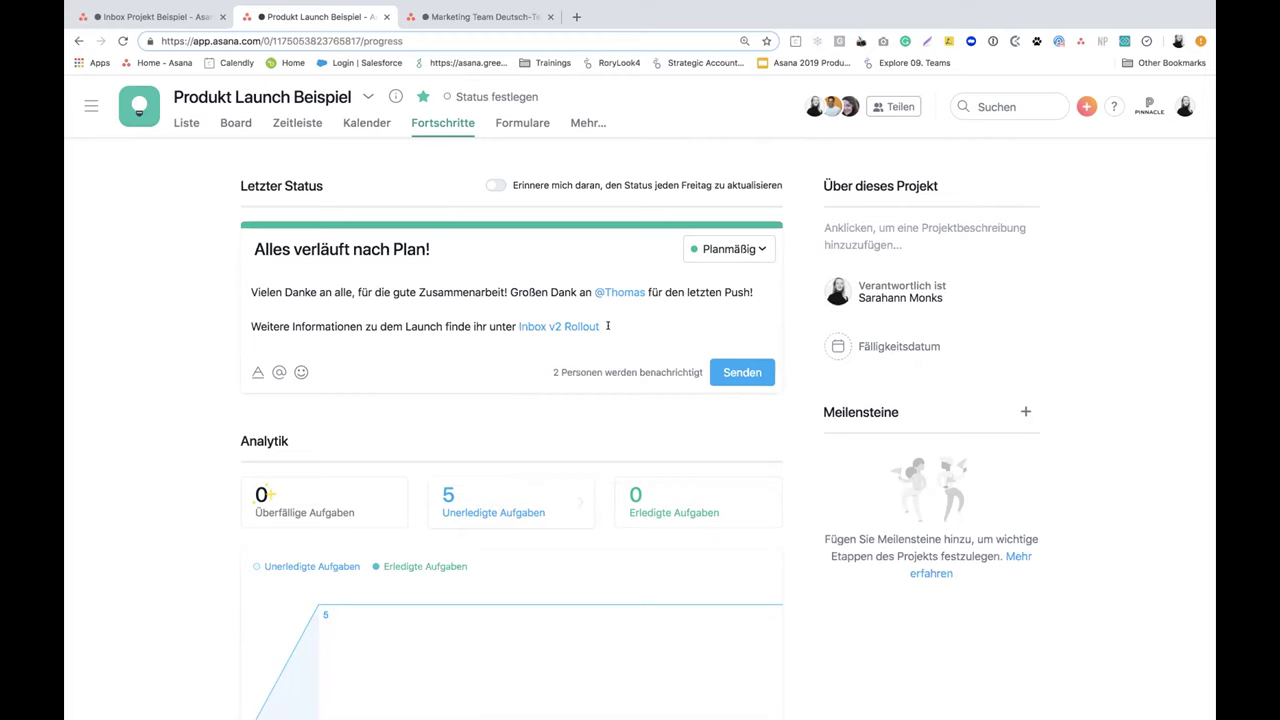
mouse_move(625, 371)
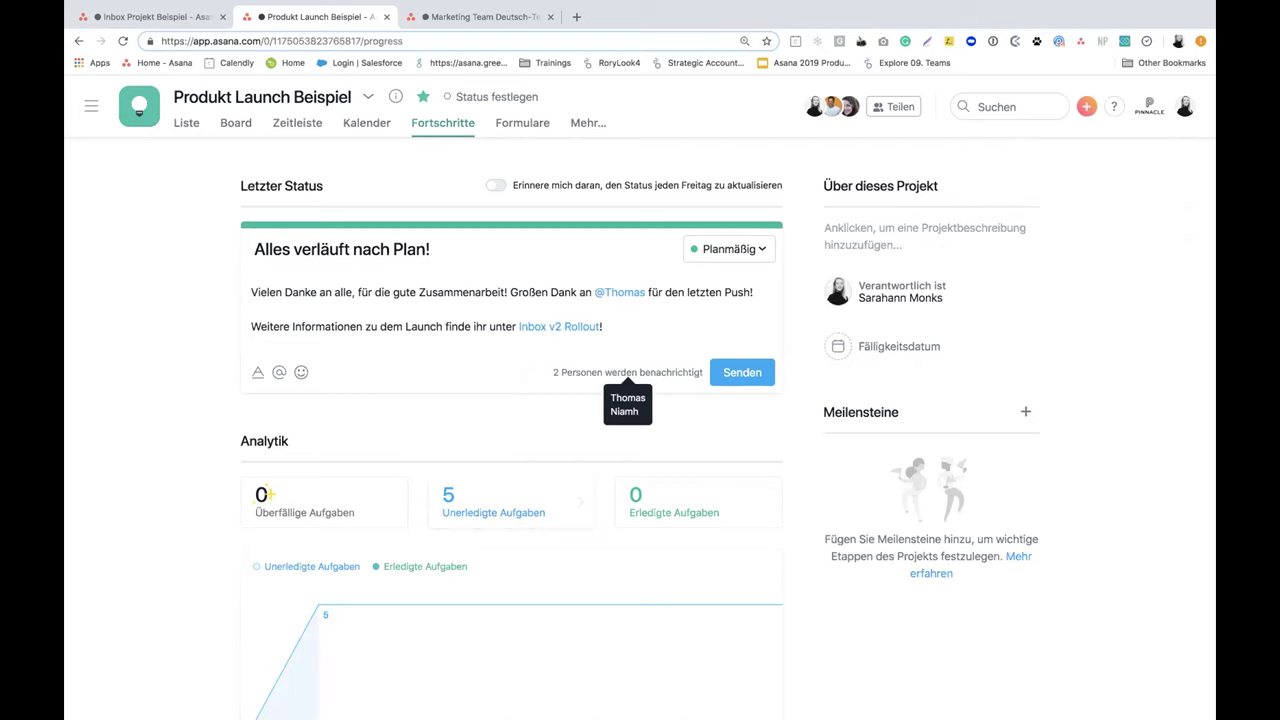
click(742, 372)
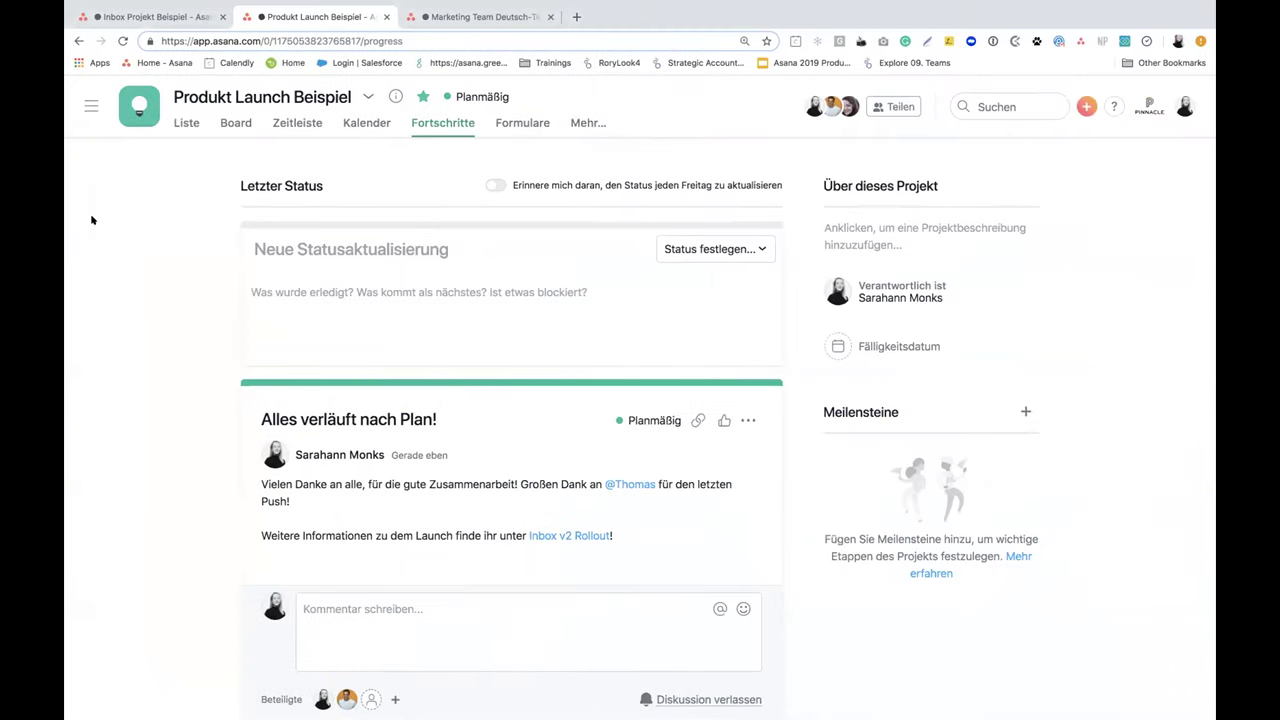
Step: Open the task "Wer ist für die Social Kampagne zuständig?" in Inbox Projekt Beispiel and start a comment on it
click(187, 16)
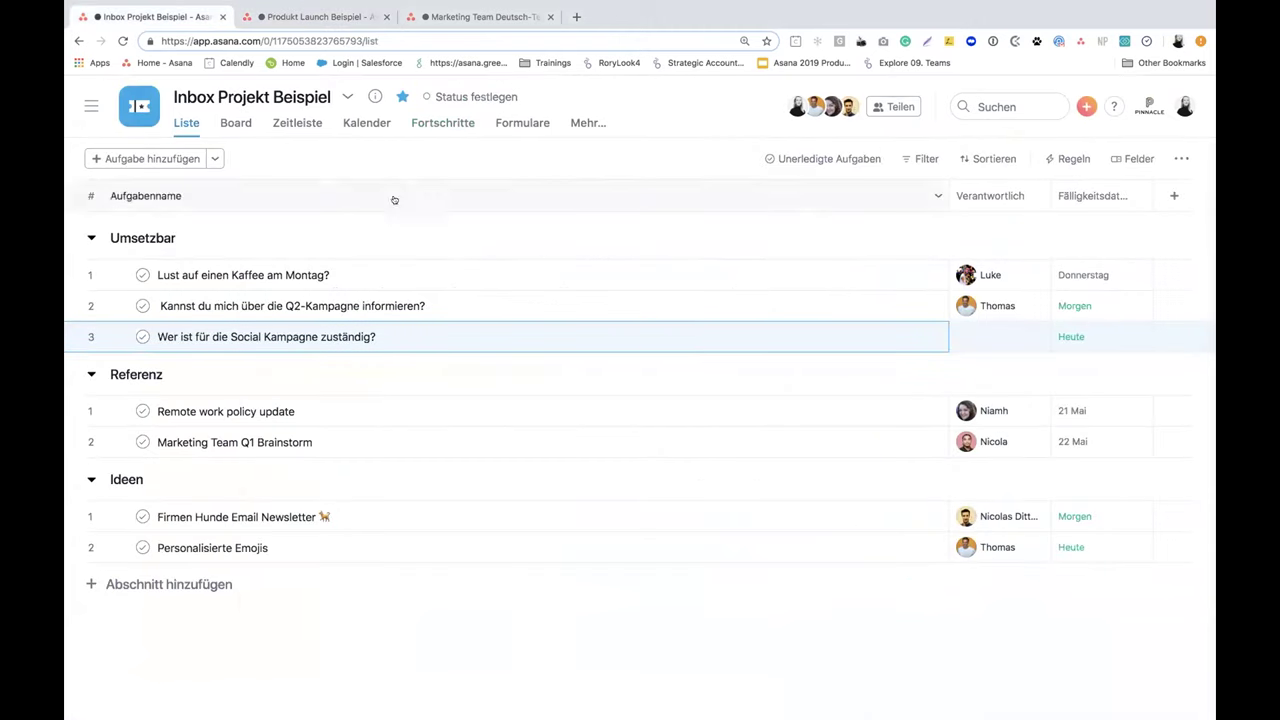
mouse_move(464, 340)
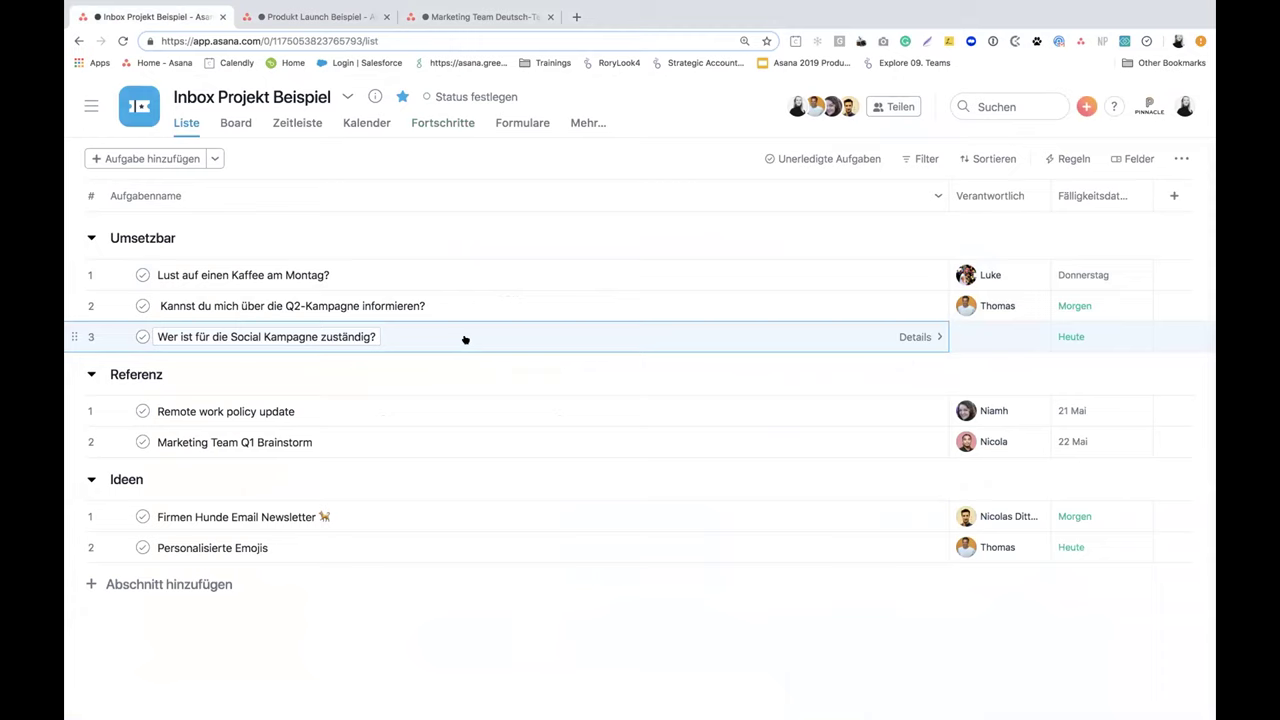
click(845, 339)
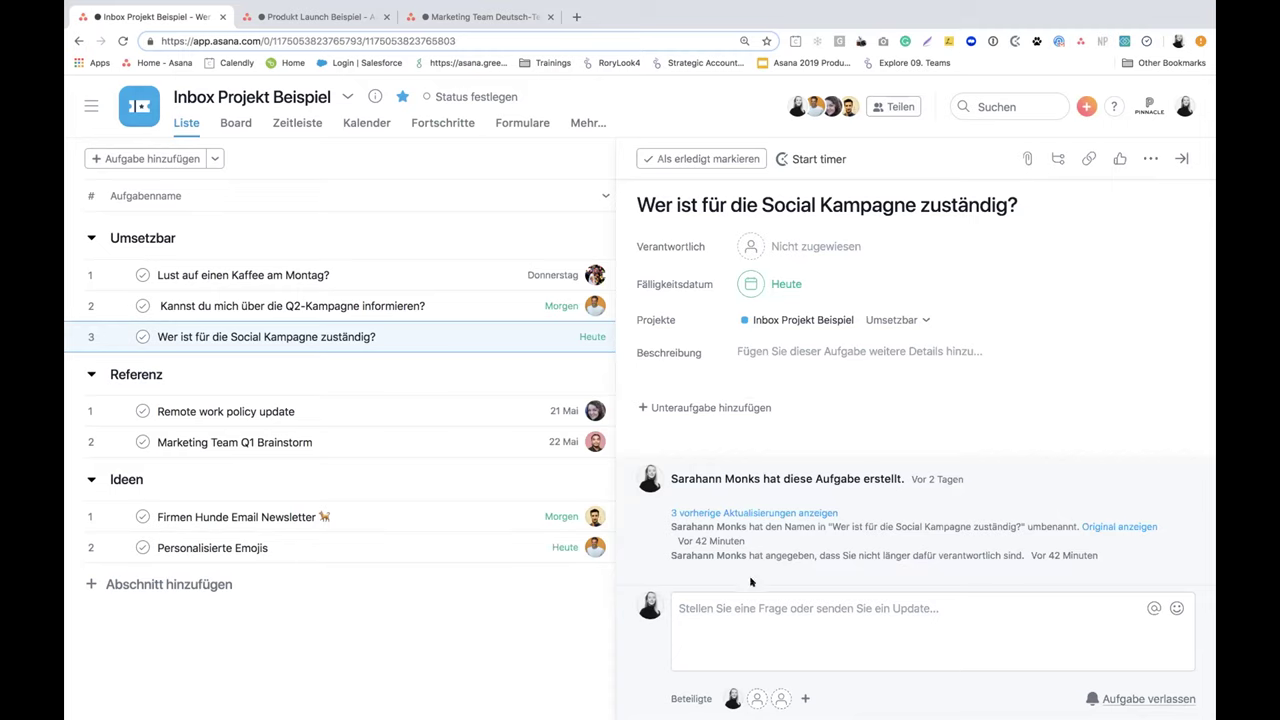
click(804, 621)
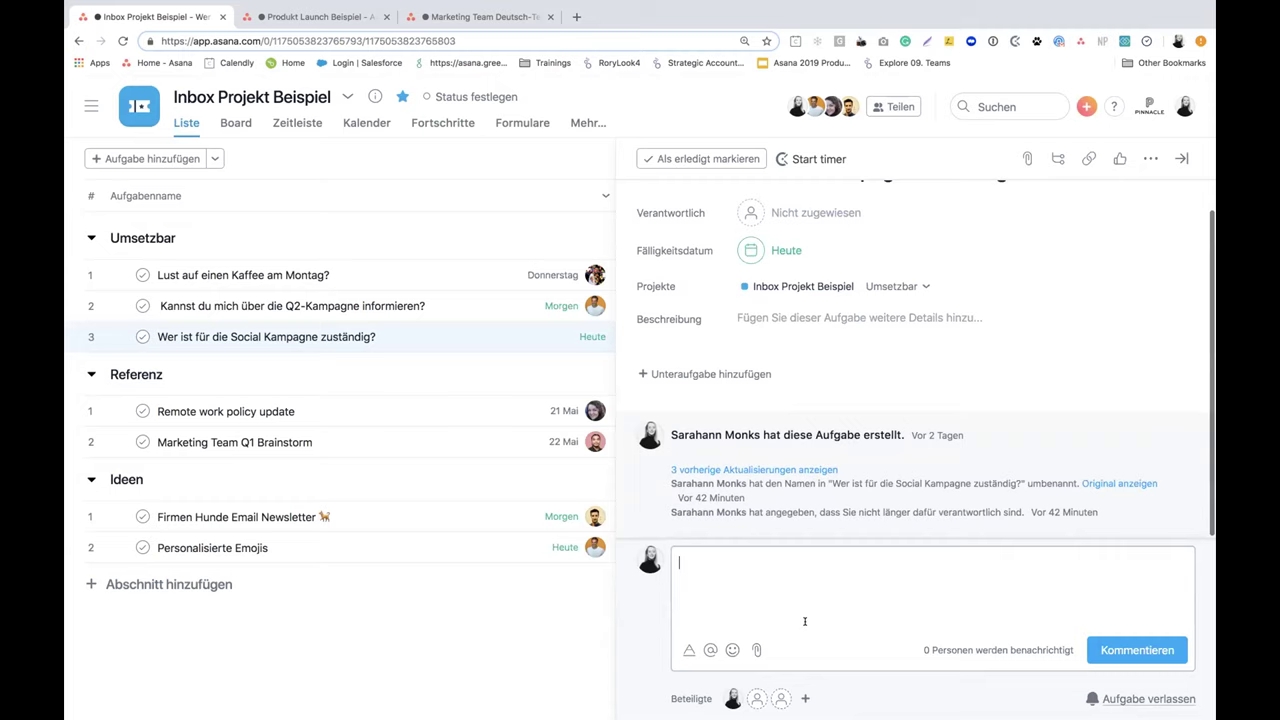
Step: Post a comment mentioning the asking teammate, "in diesem Fall ist", the responsible teammate's mention, and "für die Social Kampagne zuständig."
text(@Thomas in d)
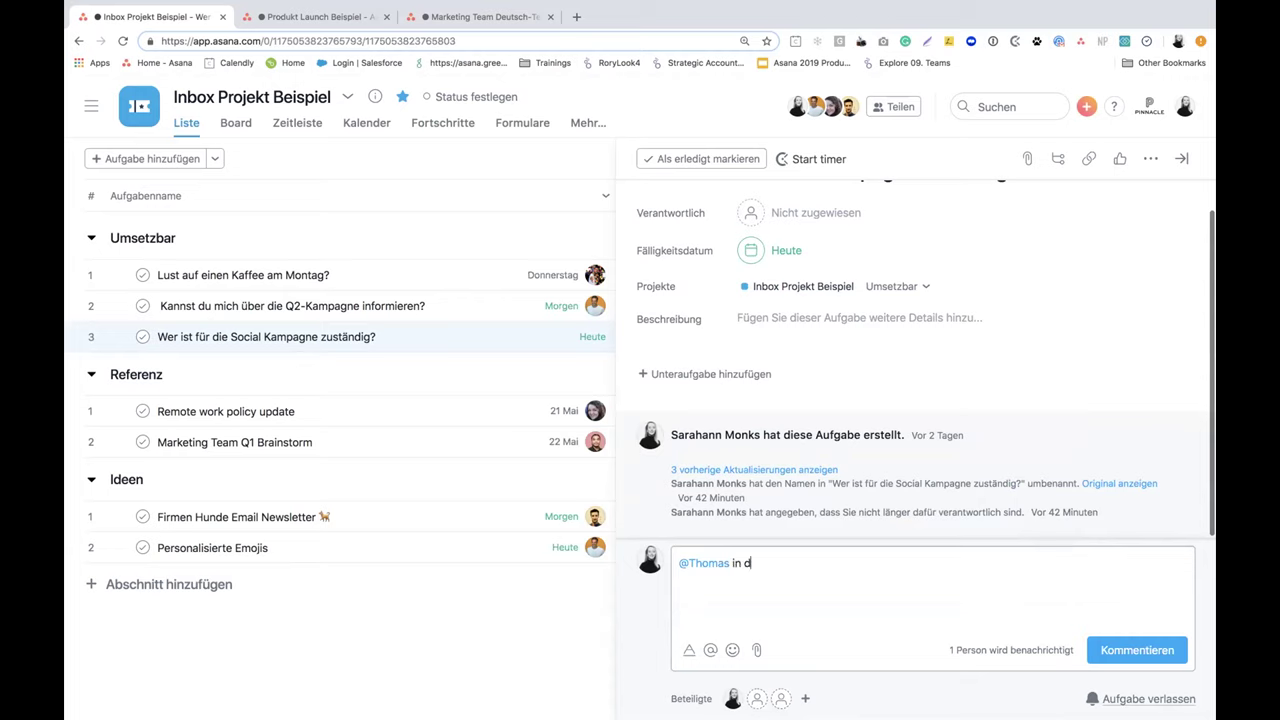
text(iesem Fall ist @niam)
key(Return)
text(für die )
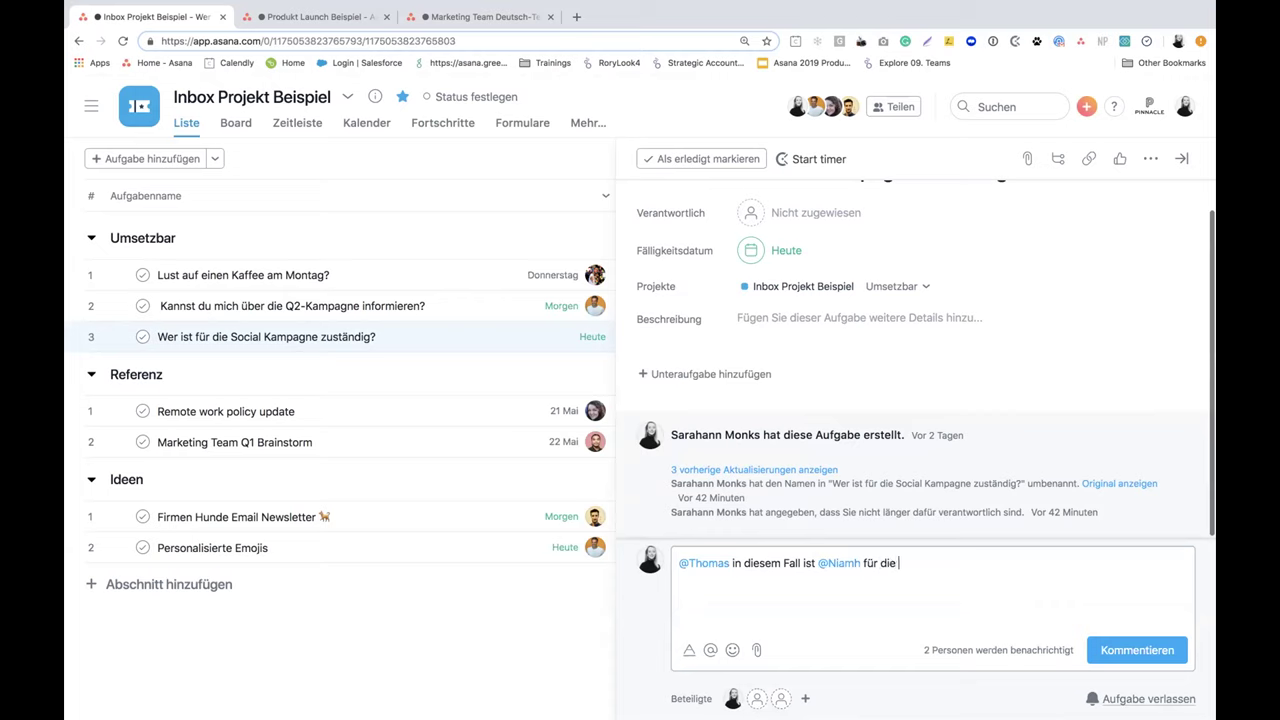
text(Social Kampagne zustämndi)
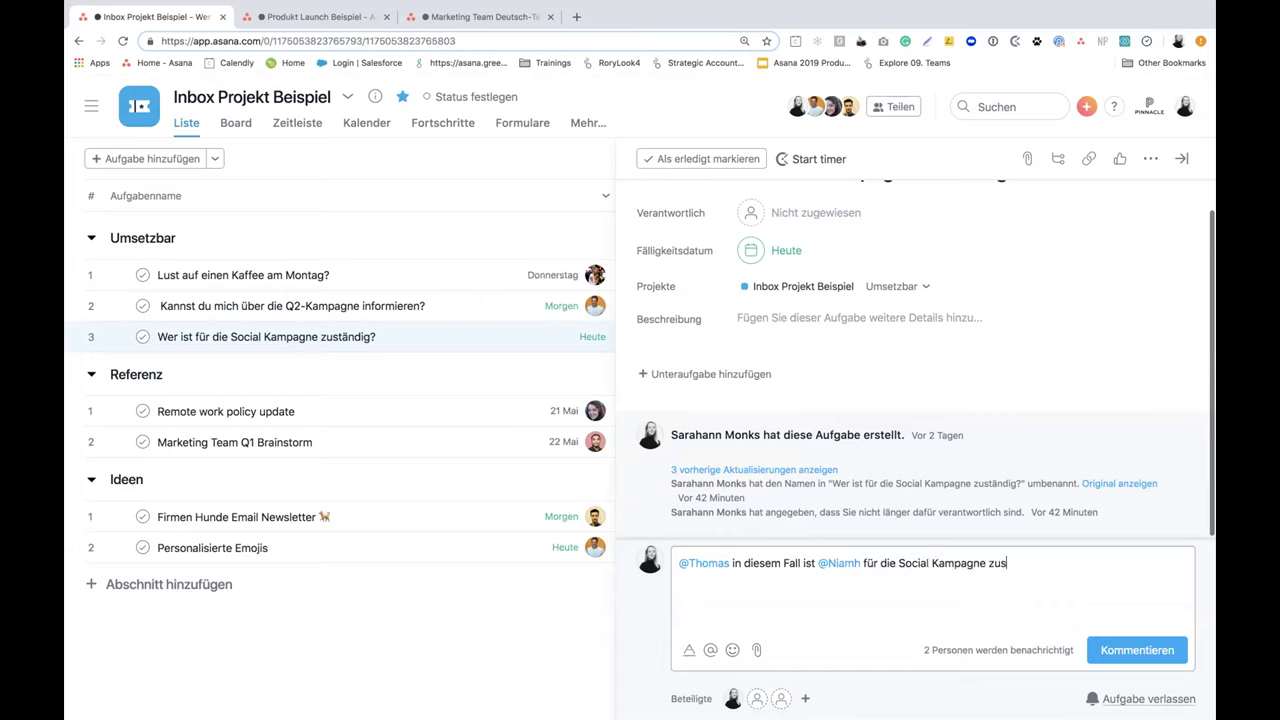
key(BackSpace)
key(BackSpace)
key(BackSpace)
key(BackSpace)
text(ndig.)
click(1118, 647)
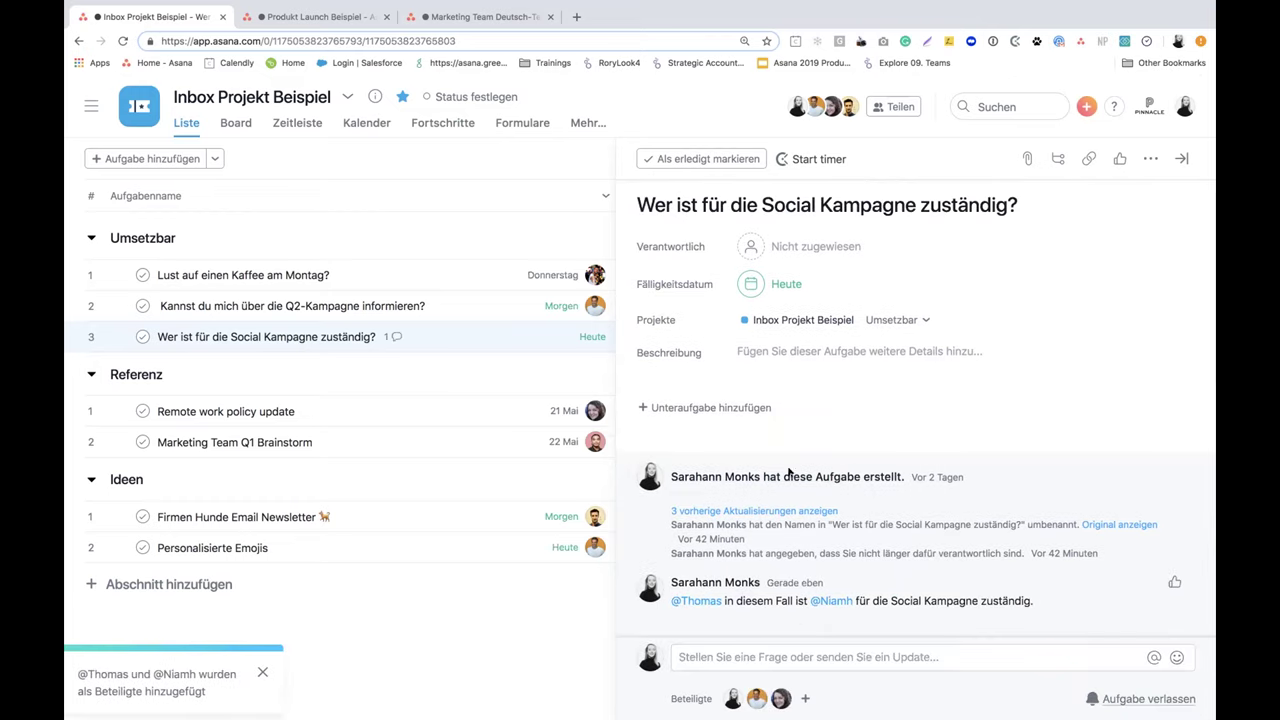
Step: Assign the social campaign task to the teammate named as responsible in the comment
click(803, 245)
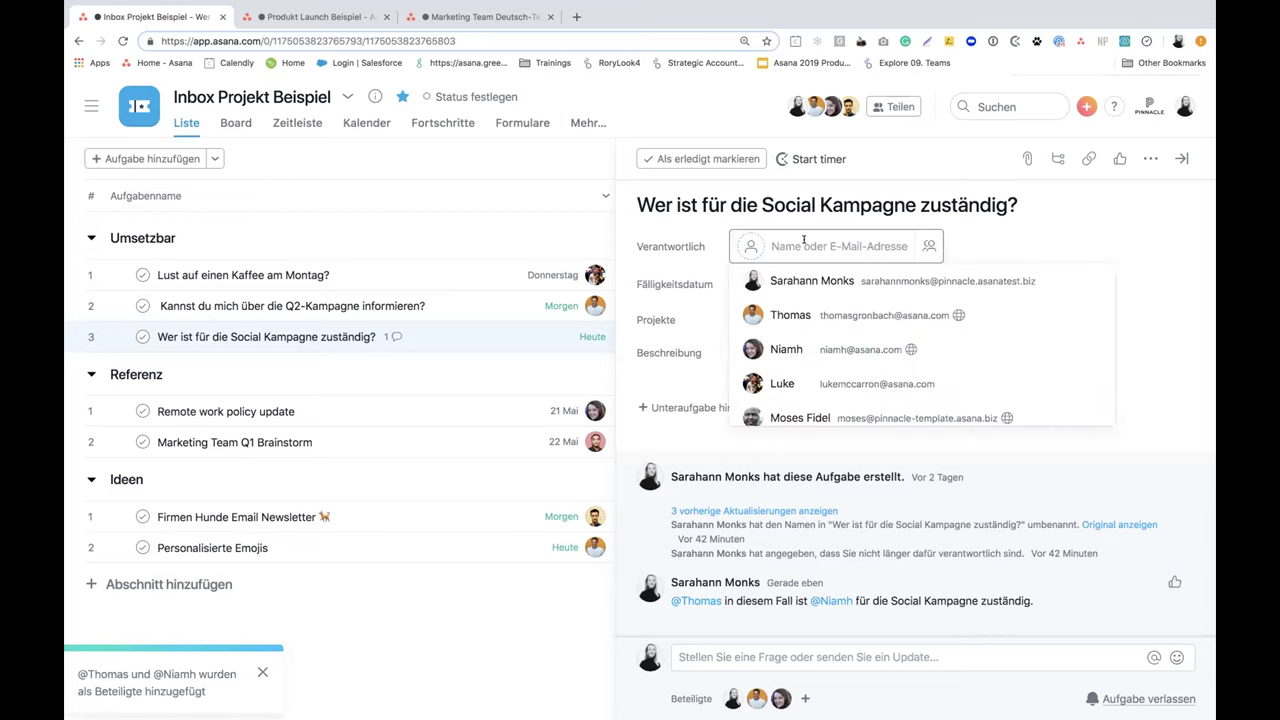
click(803, 343)
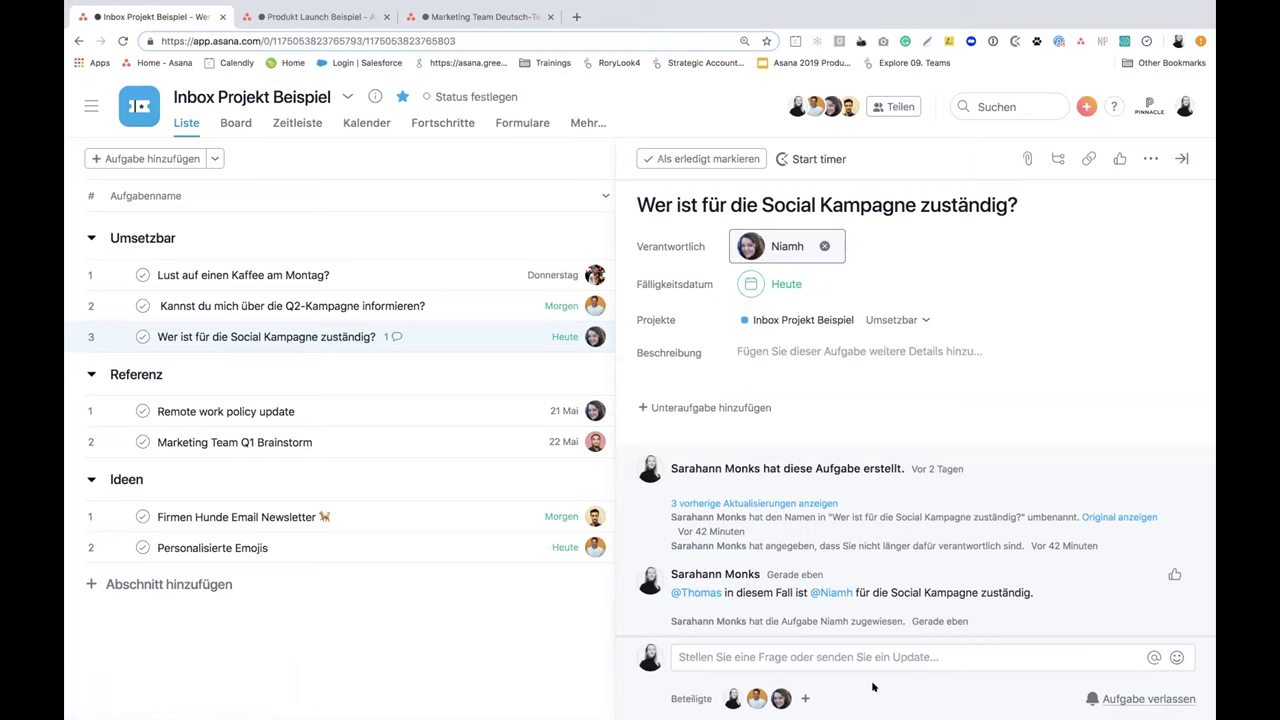
Step: Look through the discussions of Inbox Projekt Beispiel and the overview and discussions of the Marketing Team Deutsch team
click(588, 123)
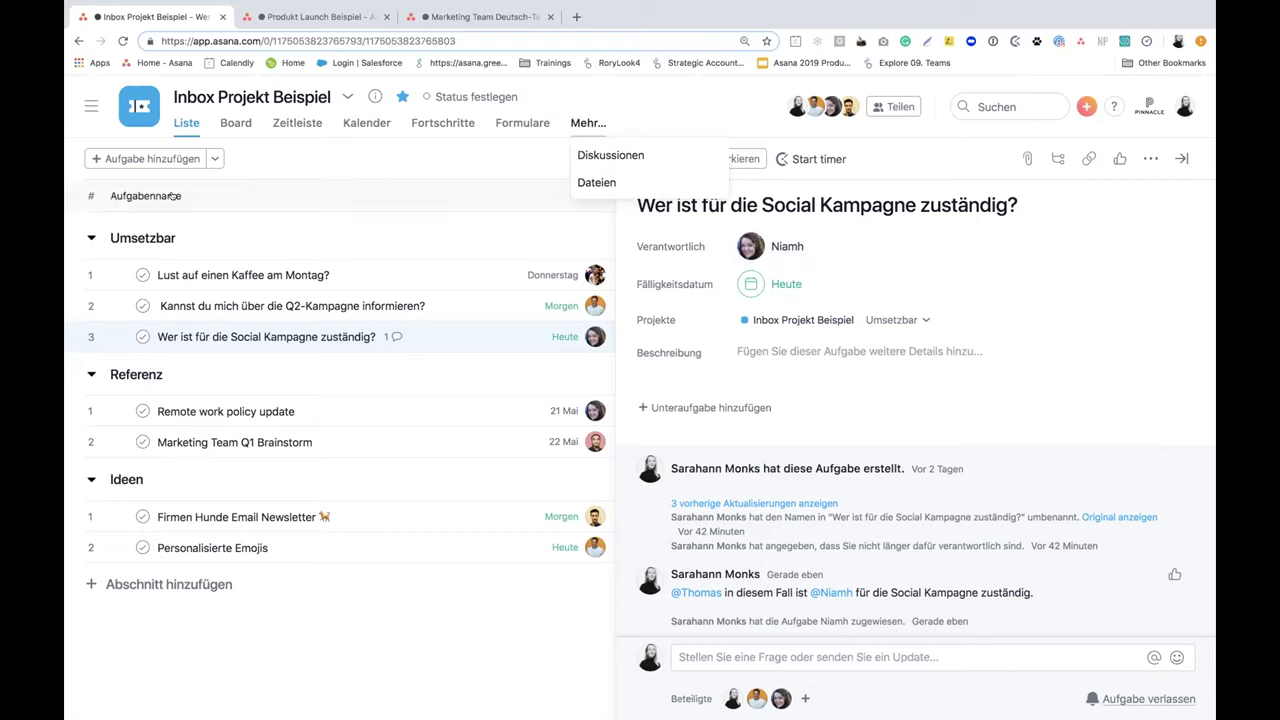
click(631, 157)
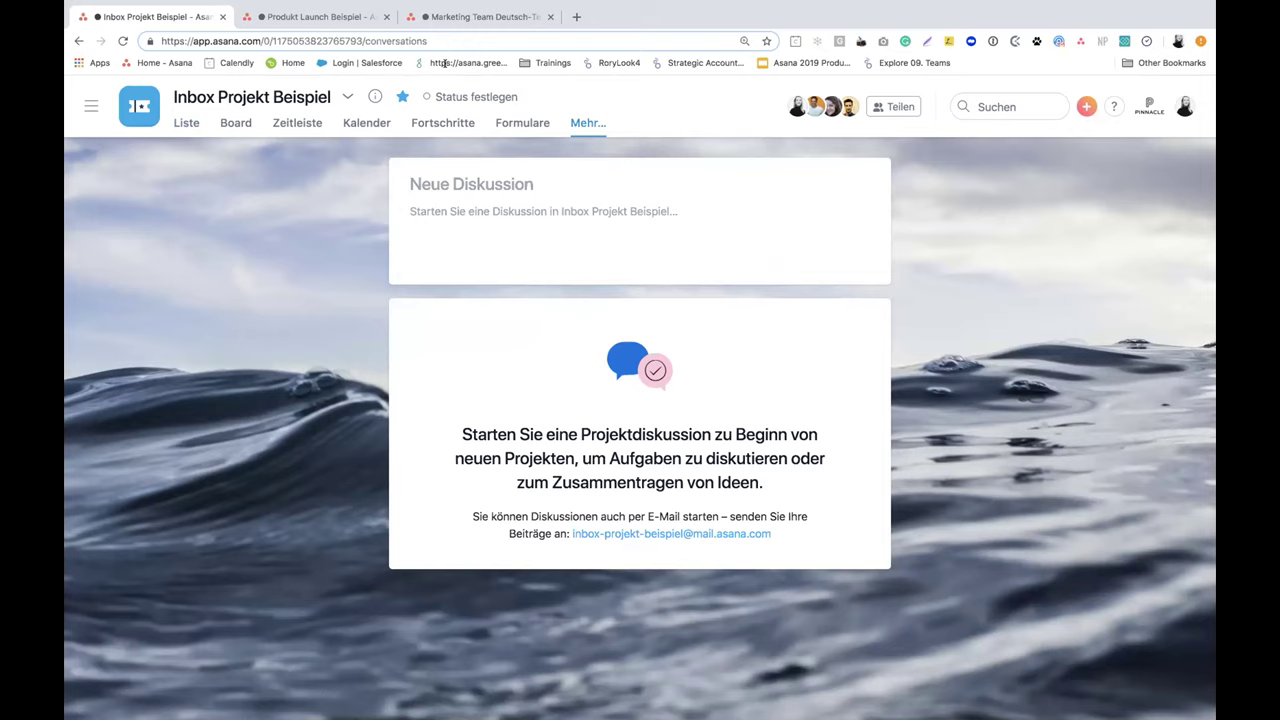
click(455, 20)
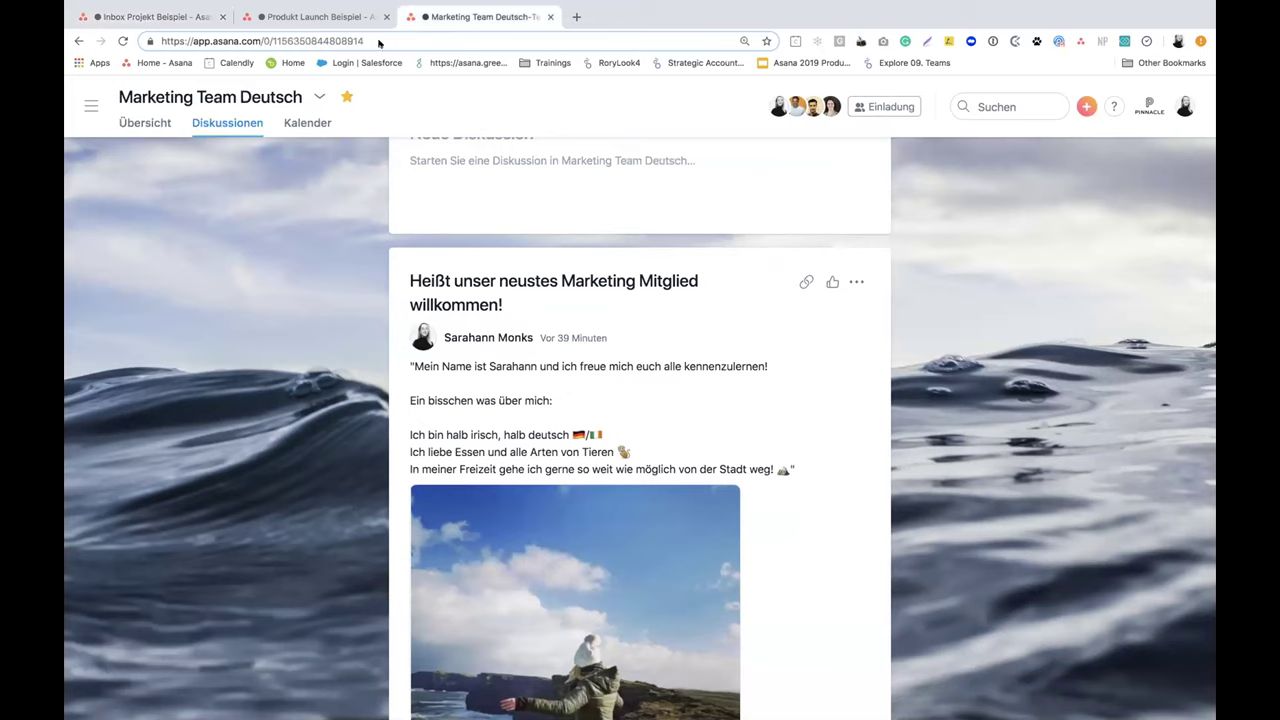
click(143, 124)
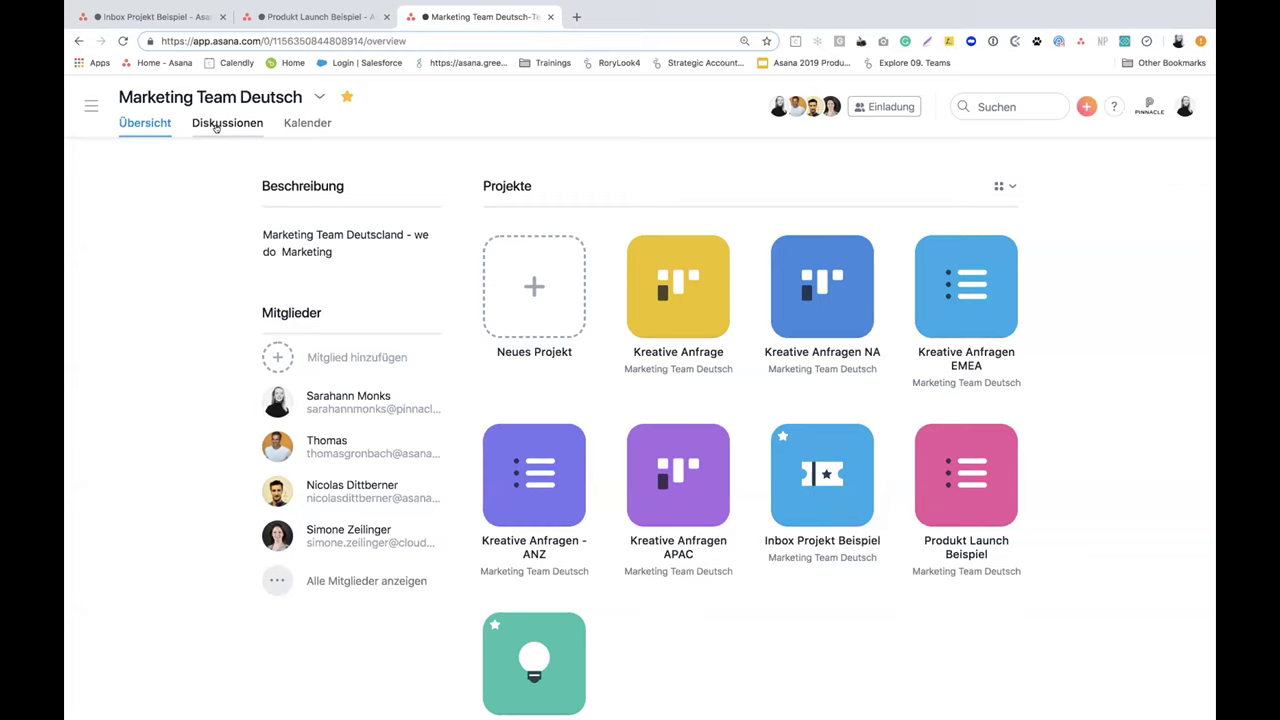
mouse_move(422, 428)
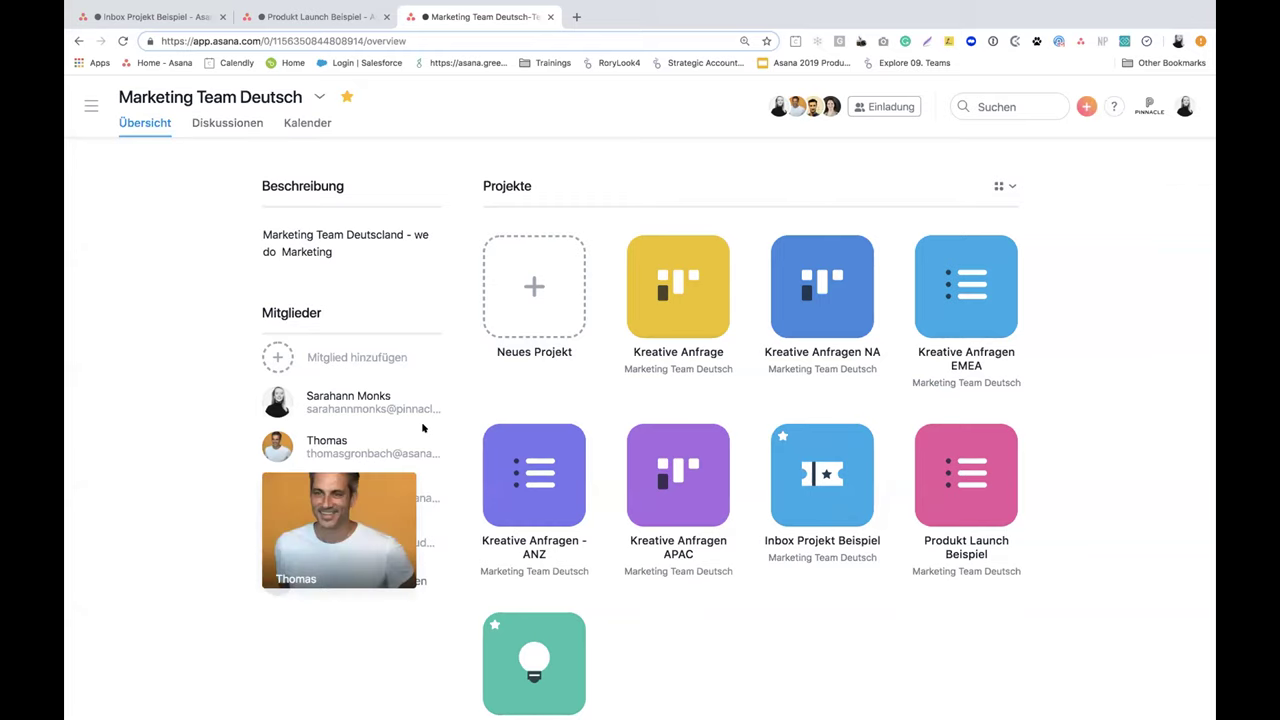
click(249, 131)
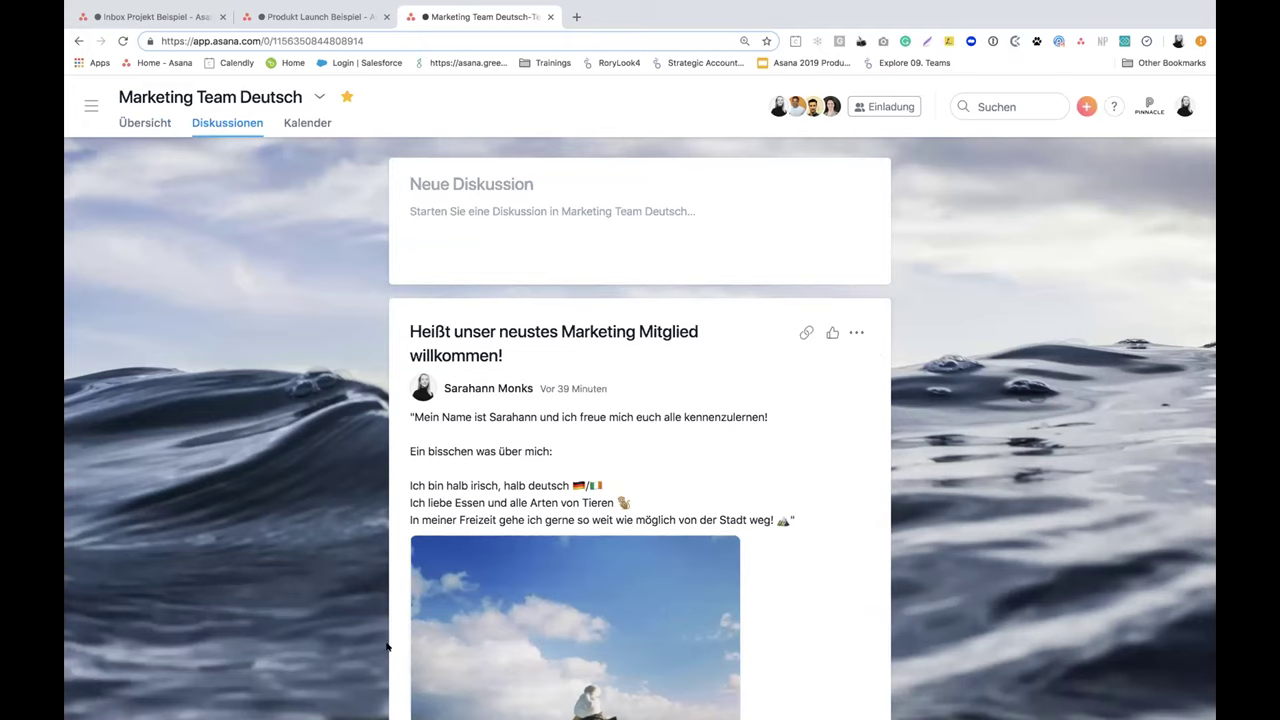
scroll(718, 489, down, 1)
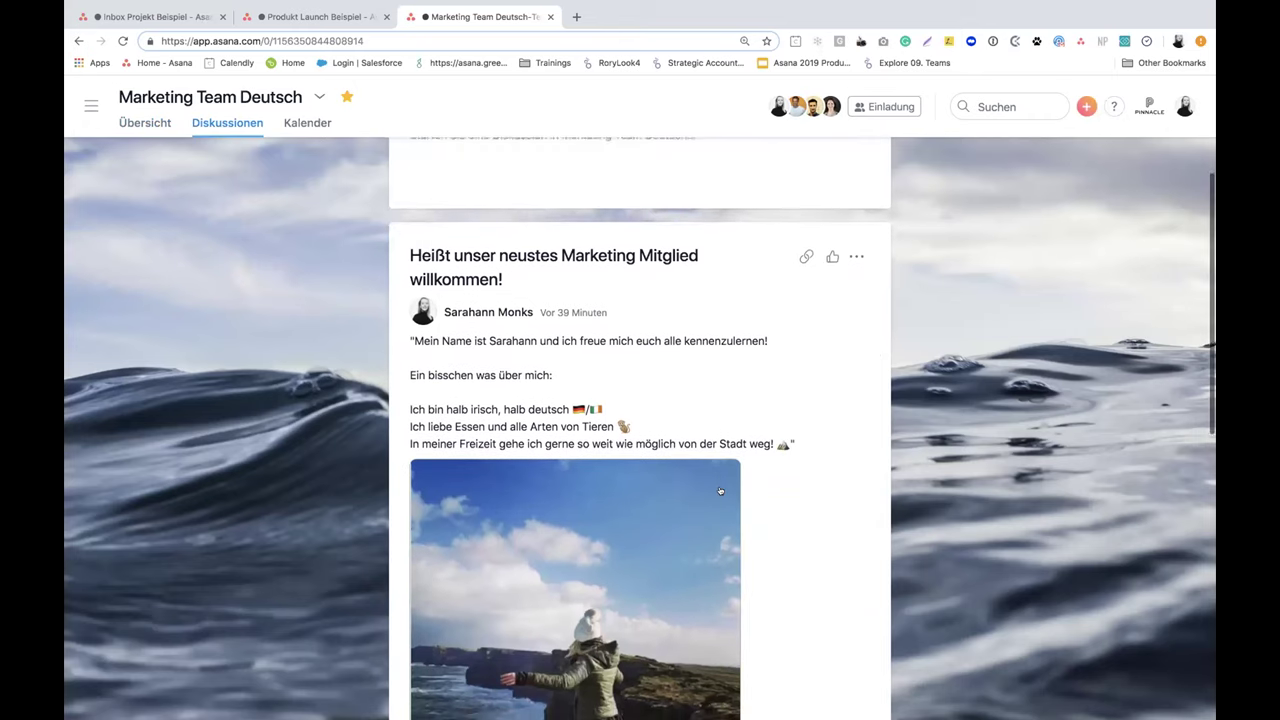
scroll(718, 489, up, 1)
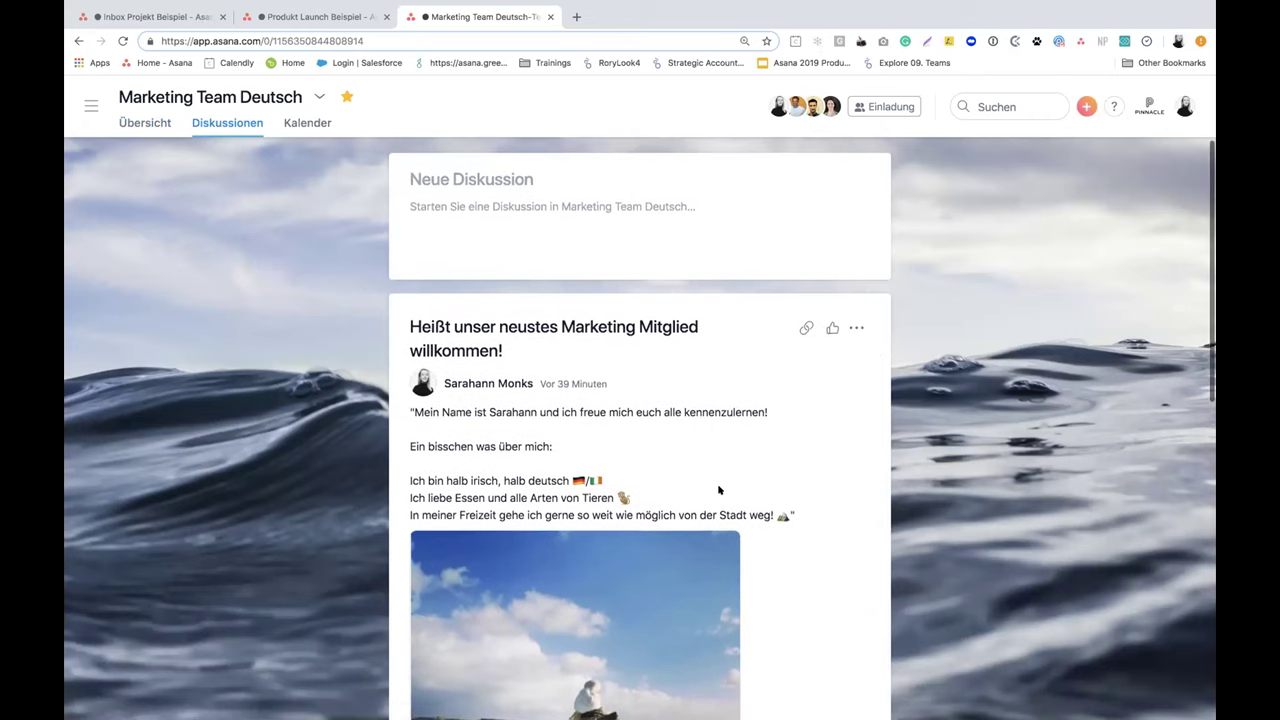
scroll(718, 489, up, 1)
scroll(718, 489, up, 1)
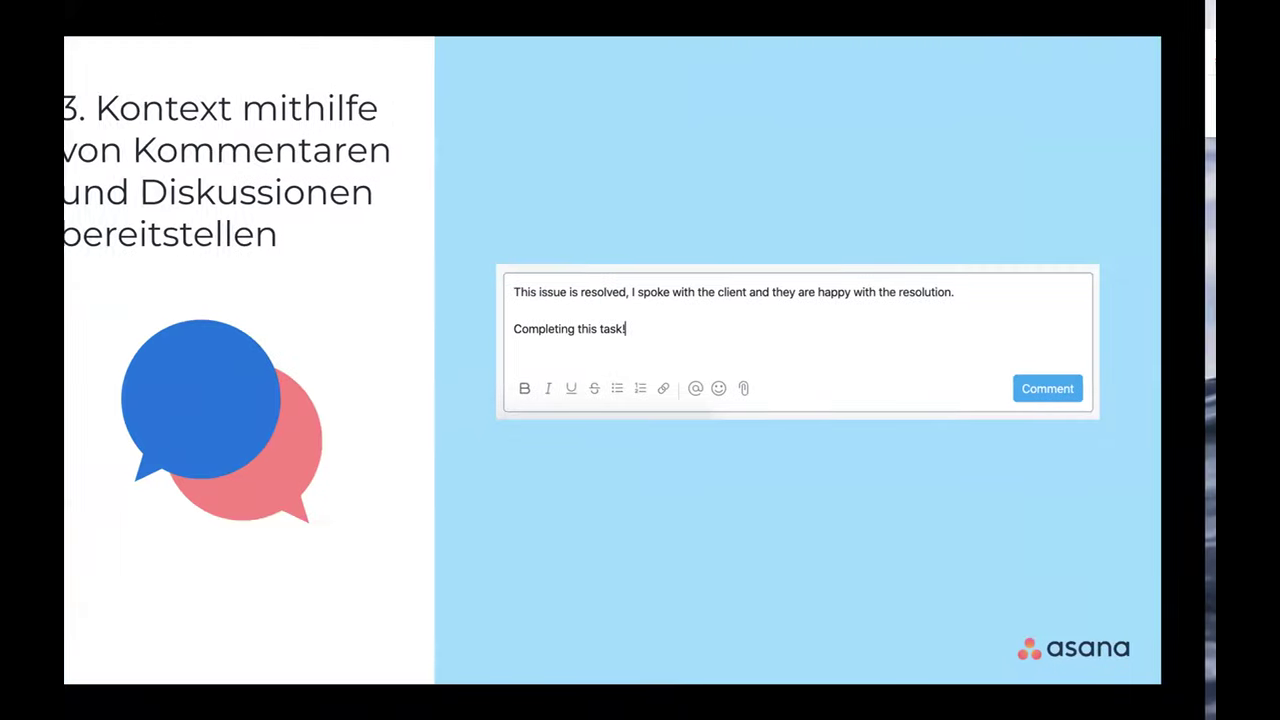
click(828, 577)
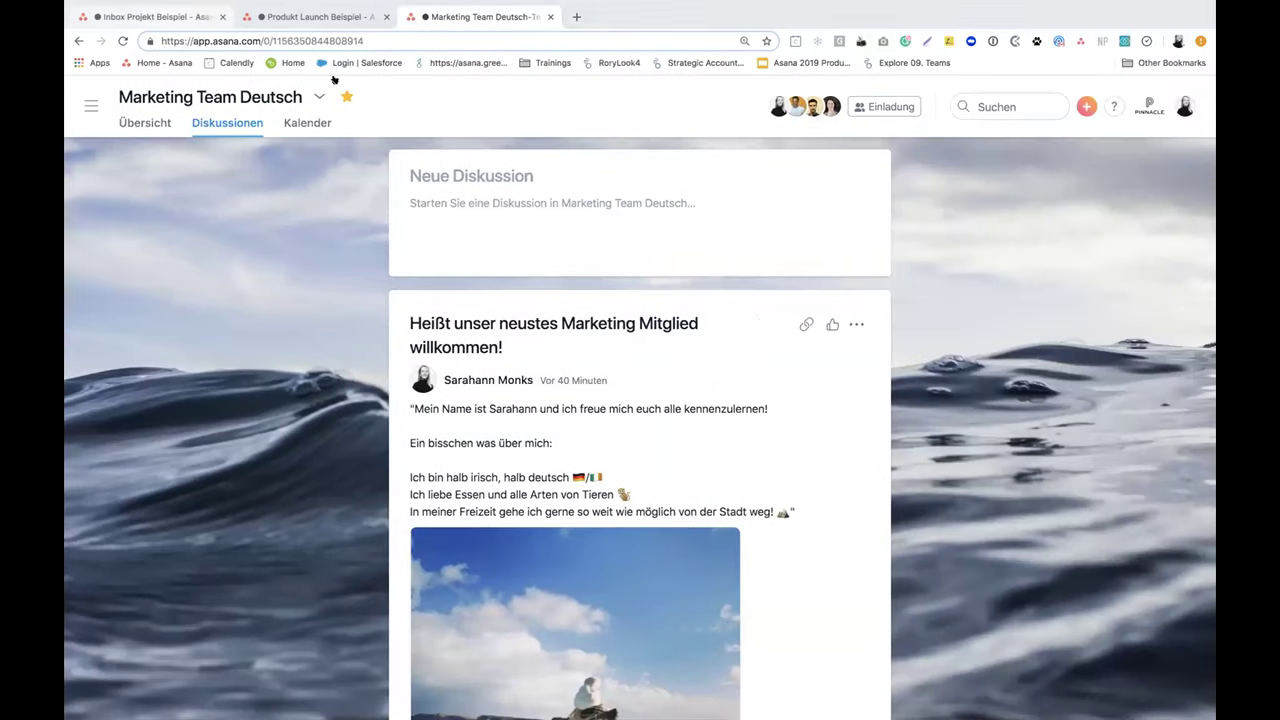
Step: Return to the Inbox Projekt Beispiel project and show its tasks as a list
click(153, 17)
click(186, 123)
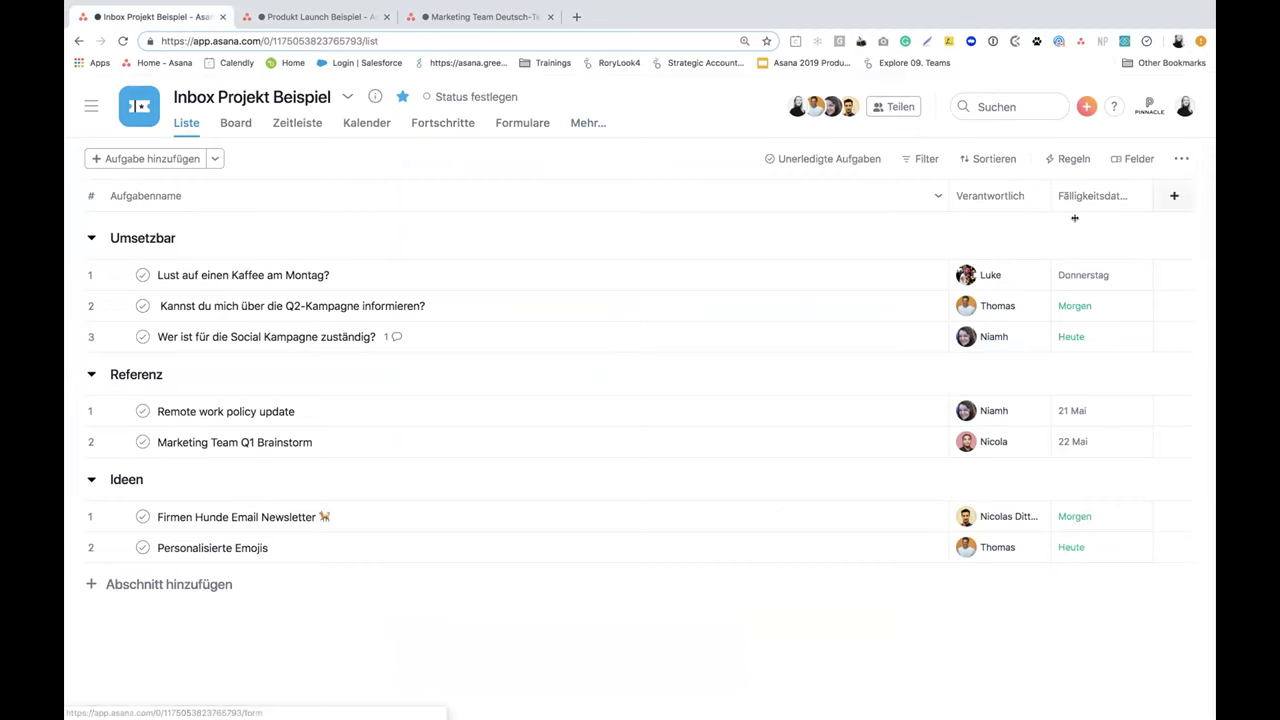
Step: Add the existing custom field "WFH - Von Zuhause arbeiten?" from the company's field library to Inbox Projekt Beispiel
click(1130, 158)
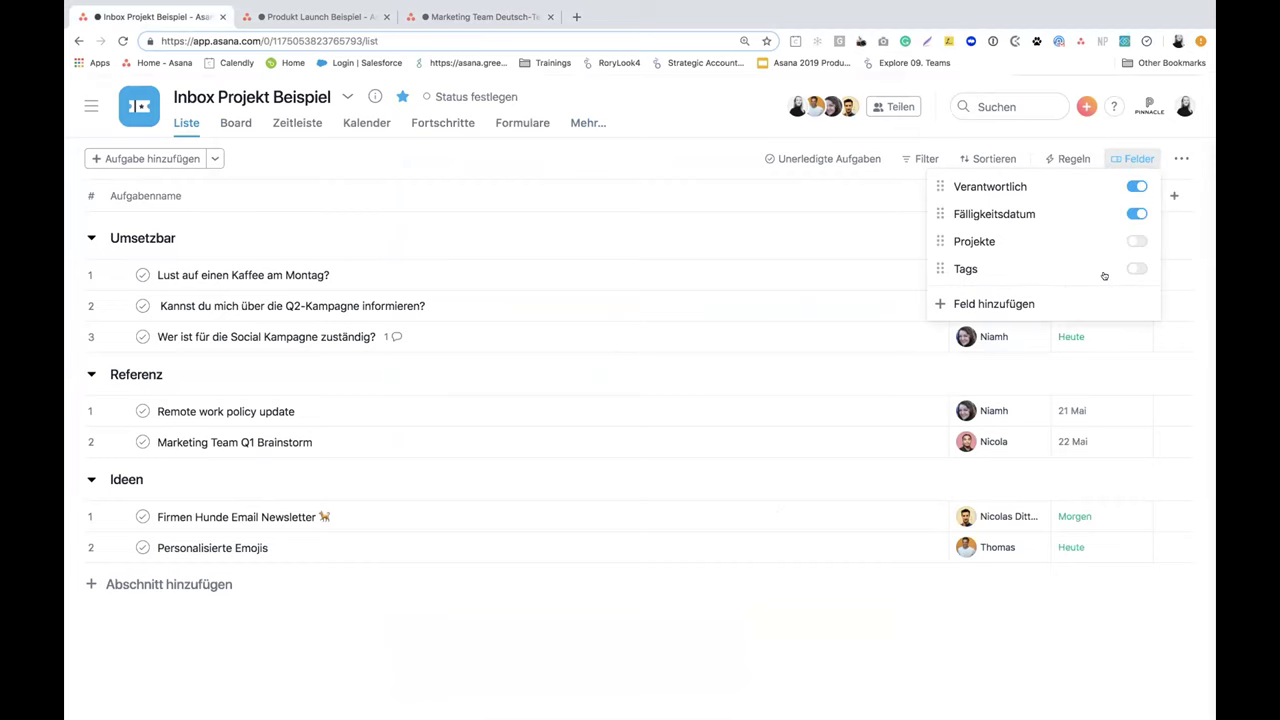
click(1085, 295)
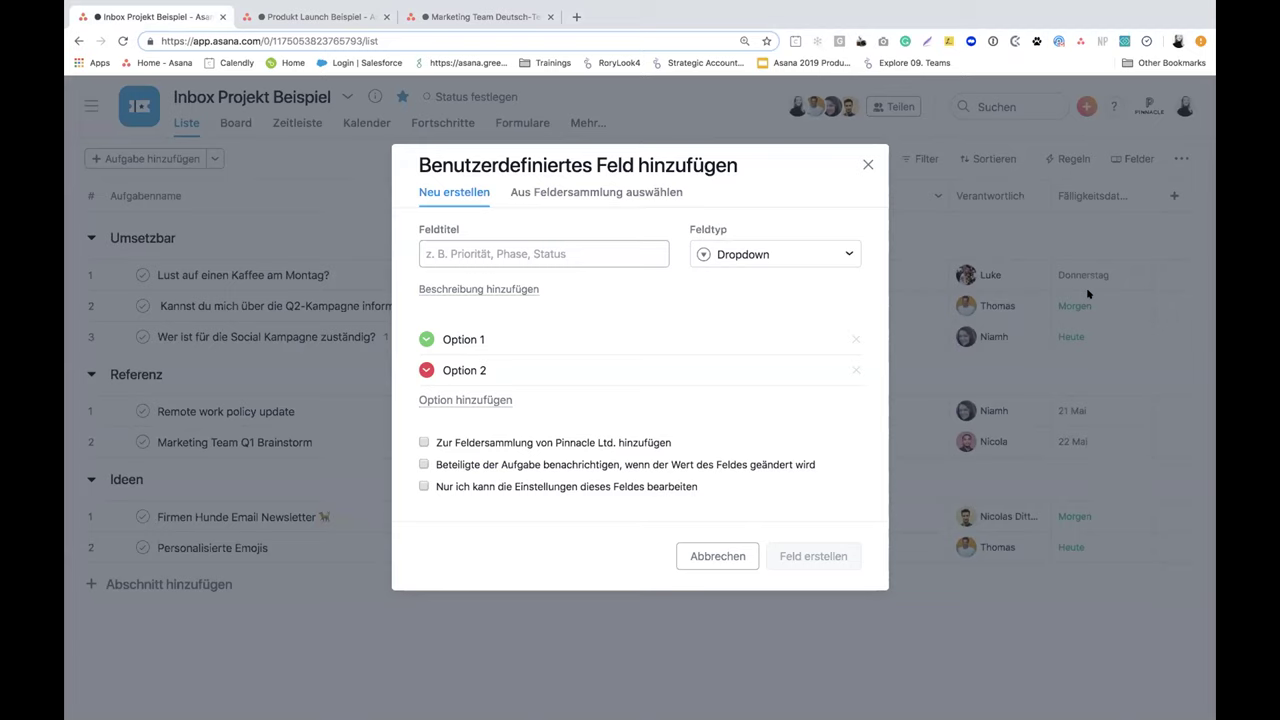
click(620, 194)
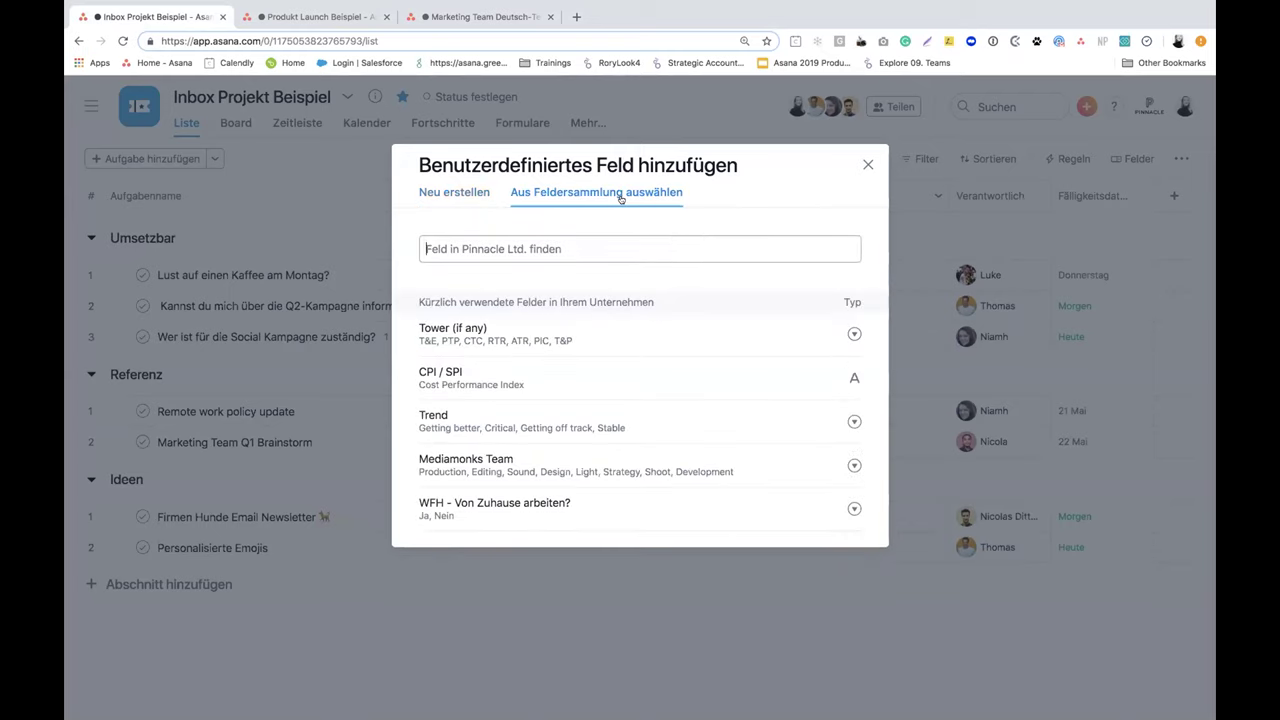
click(596, 507)
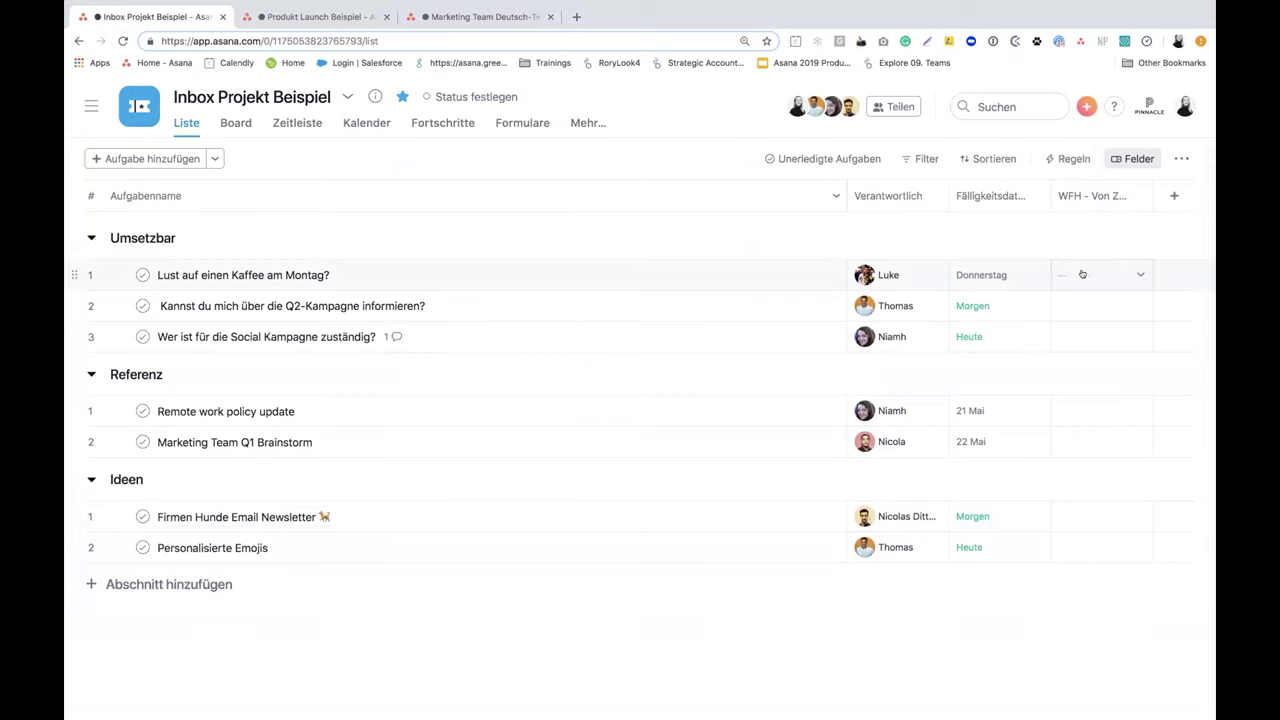
Step: Set the WFH field to Ja in the details of the task "Lust auf einen Kaffee am Montag?" and close them
click(733, 275)
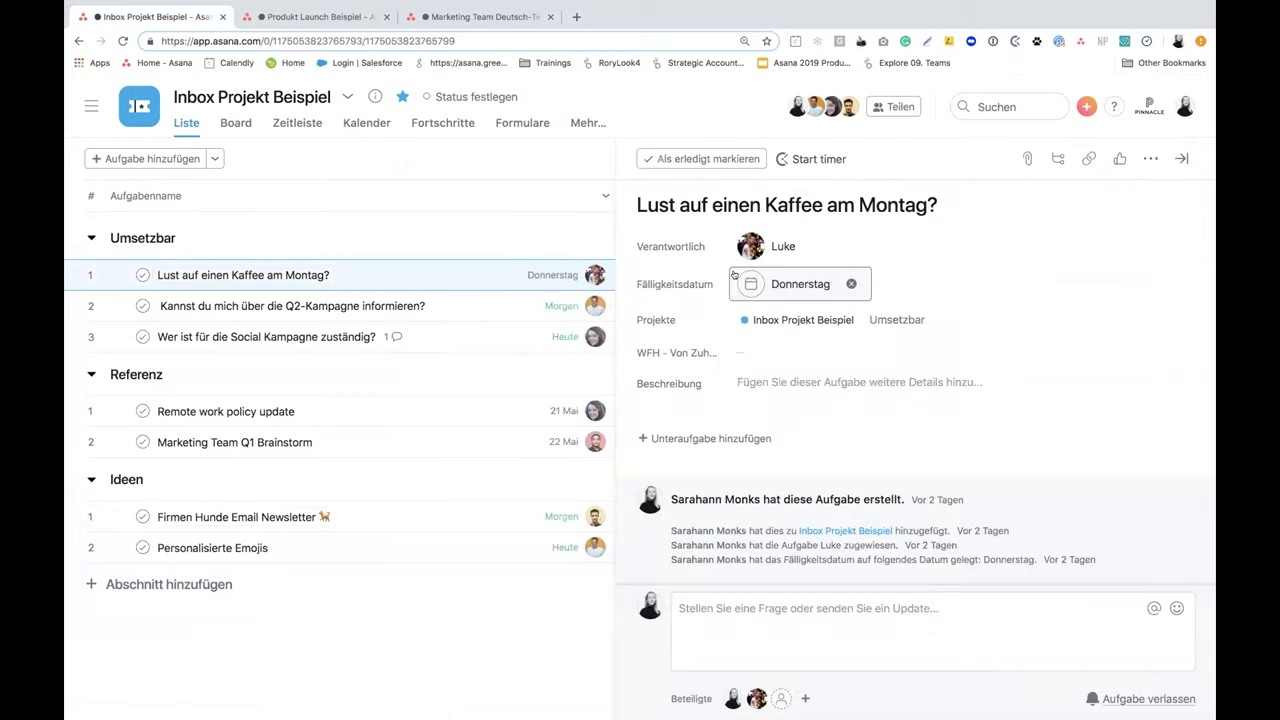
click(756, 345)
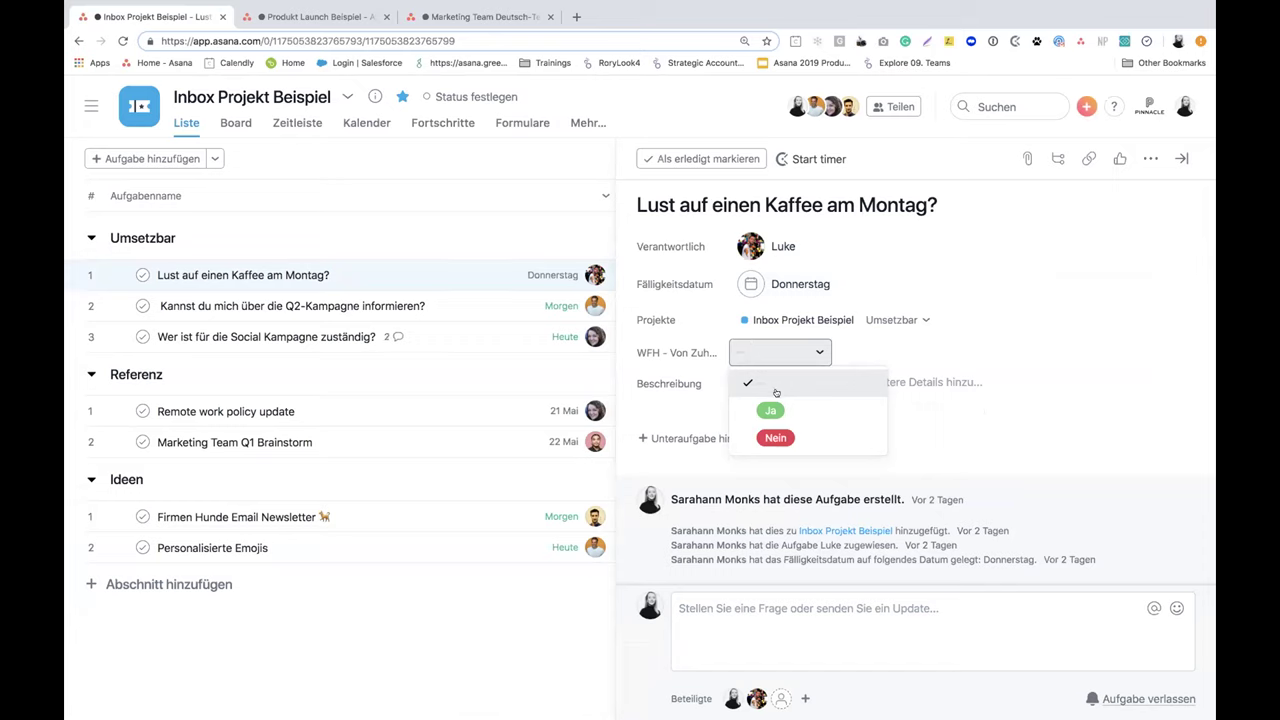
click(771, 410)
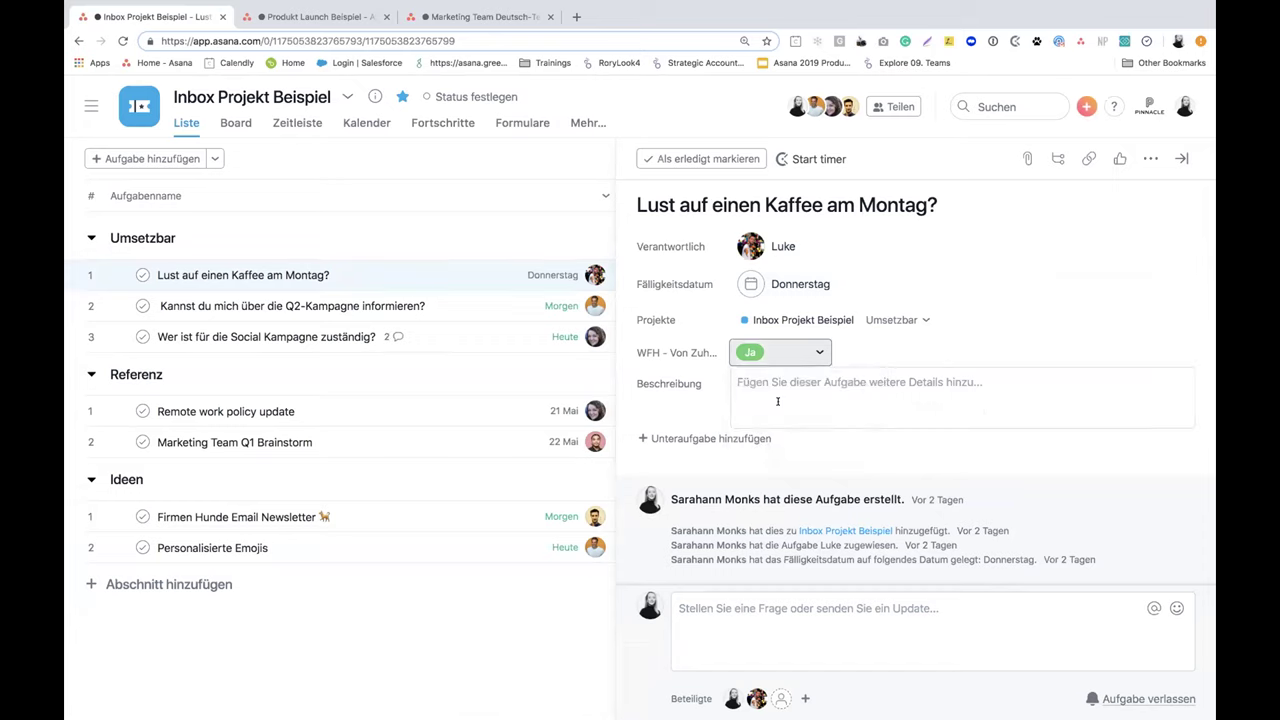
click(1181, 158)
Step: Set the WFH field to Ja for the Q2-Kampagne and Social Kampagne tasks directly in the list
click(1090, 306)
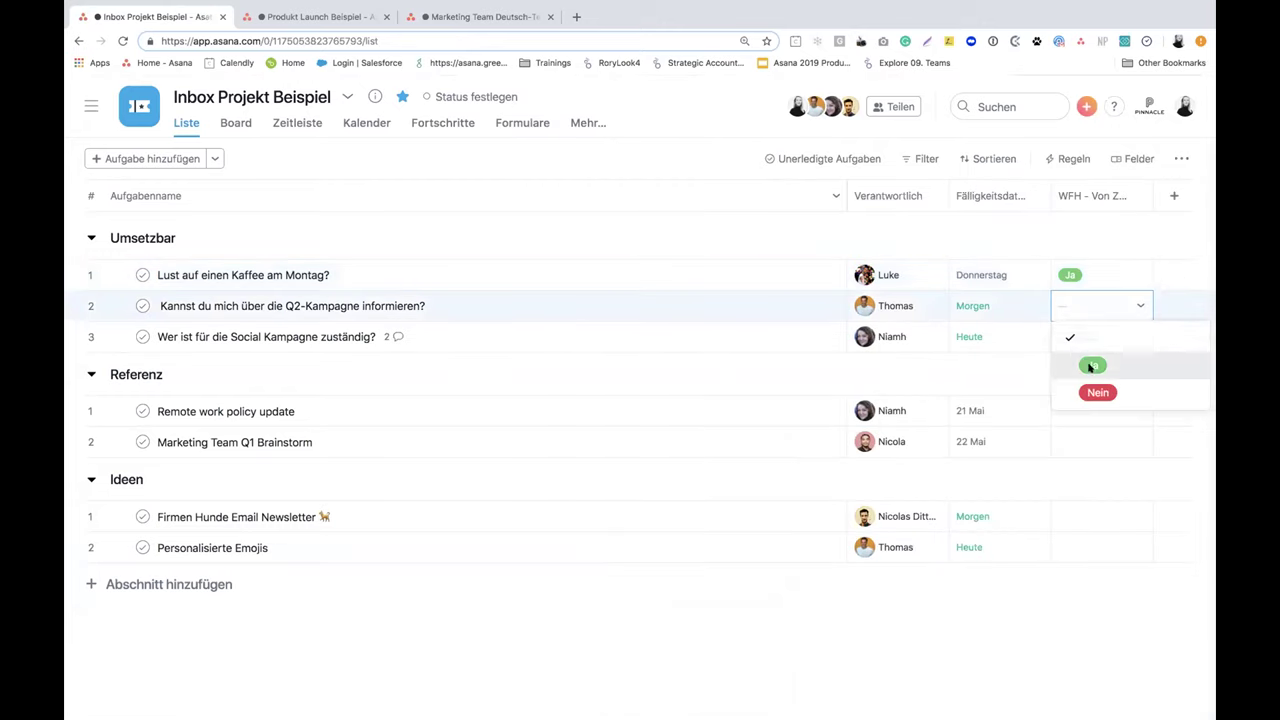
click(1093, 365)
click(1086, 337)
click(1091, 394)
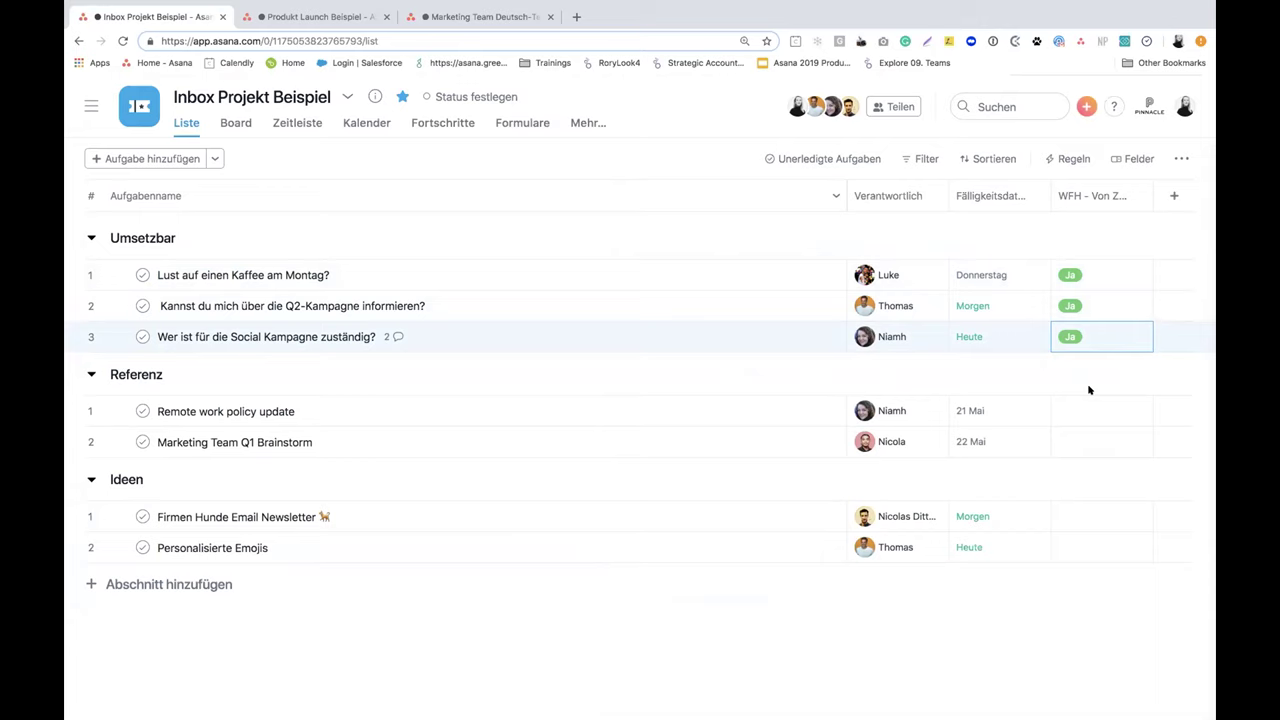
Step: Run an advanced search filtered by the custom field "WFH - Von Zuhause arbeiten?" being Ja
click(1004, 107)
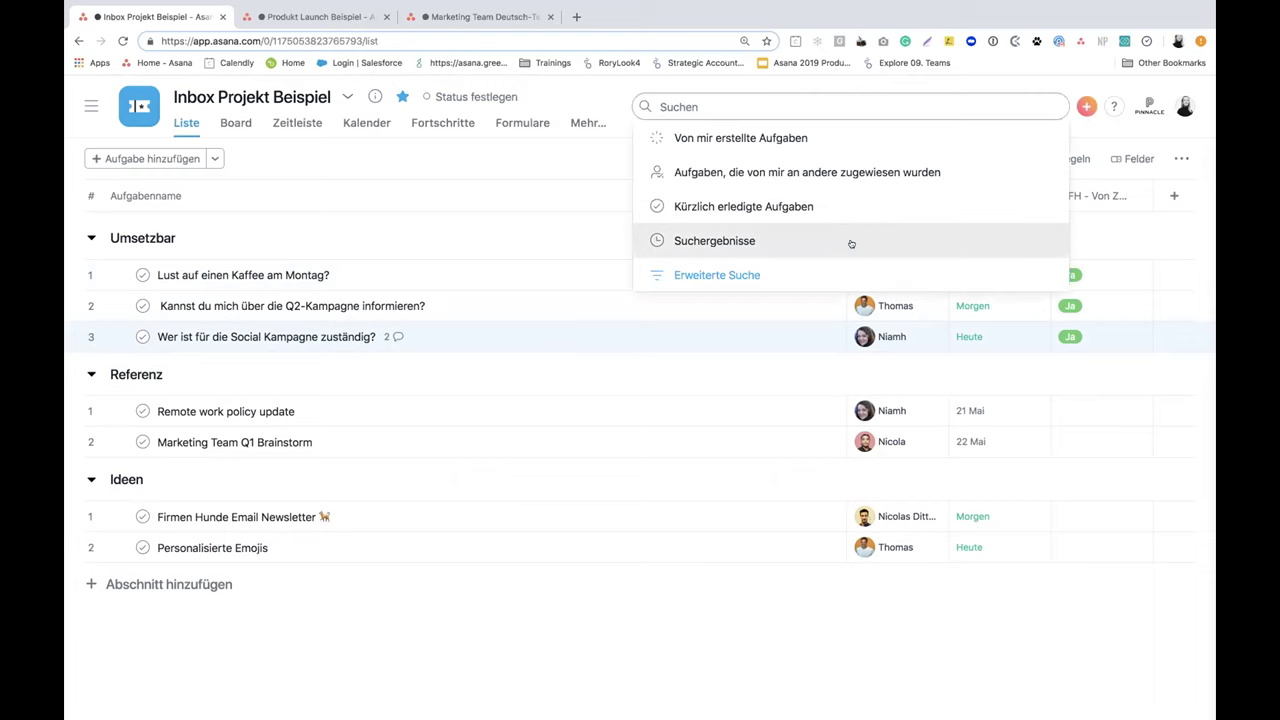
click(840, 274)
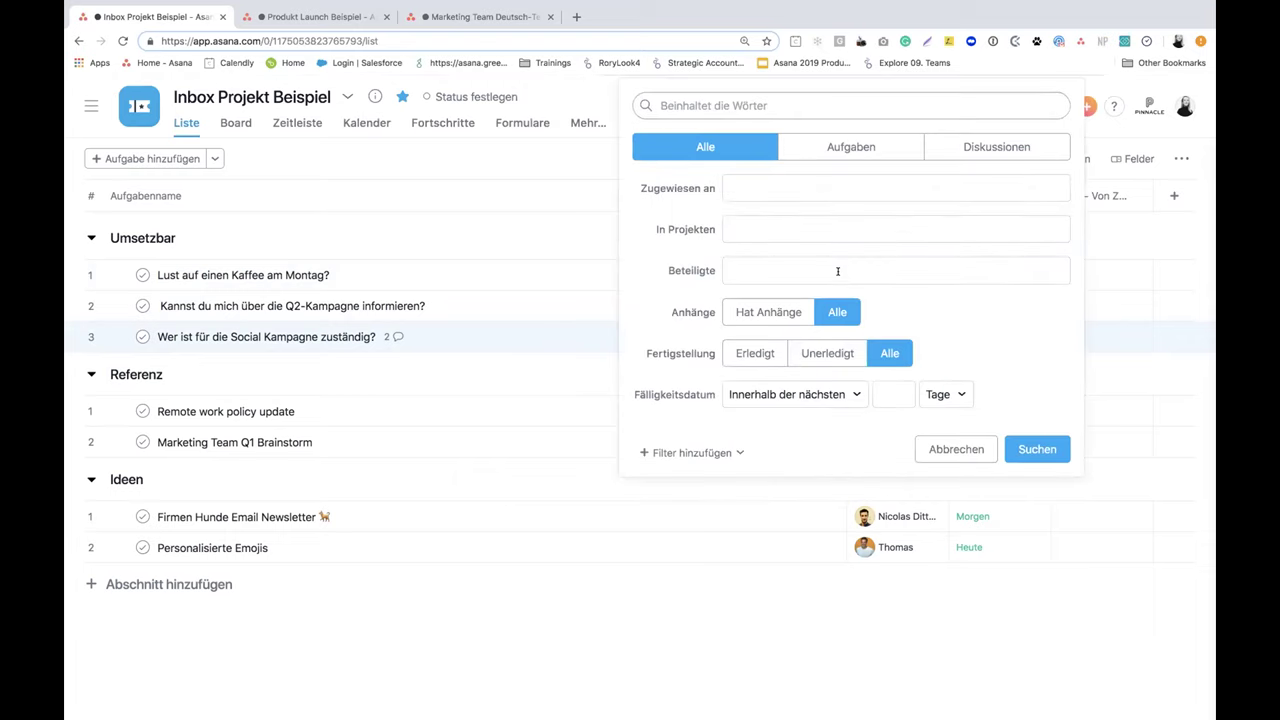
click(710, 455)
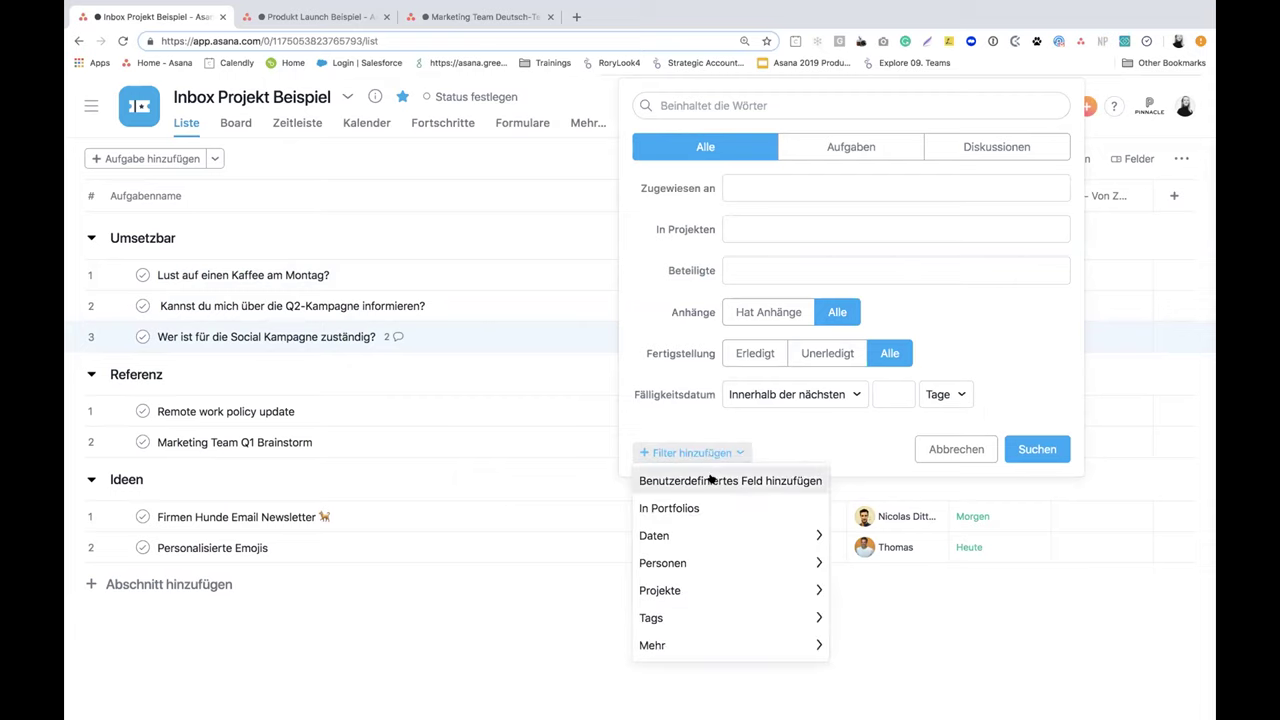
click(714, 480)
text(wfh)
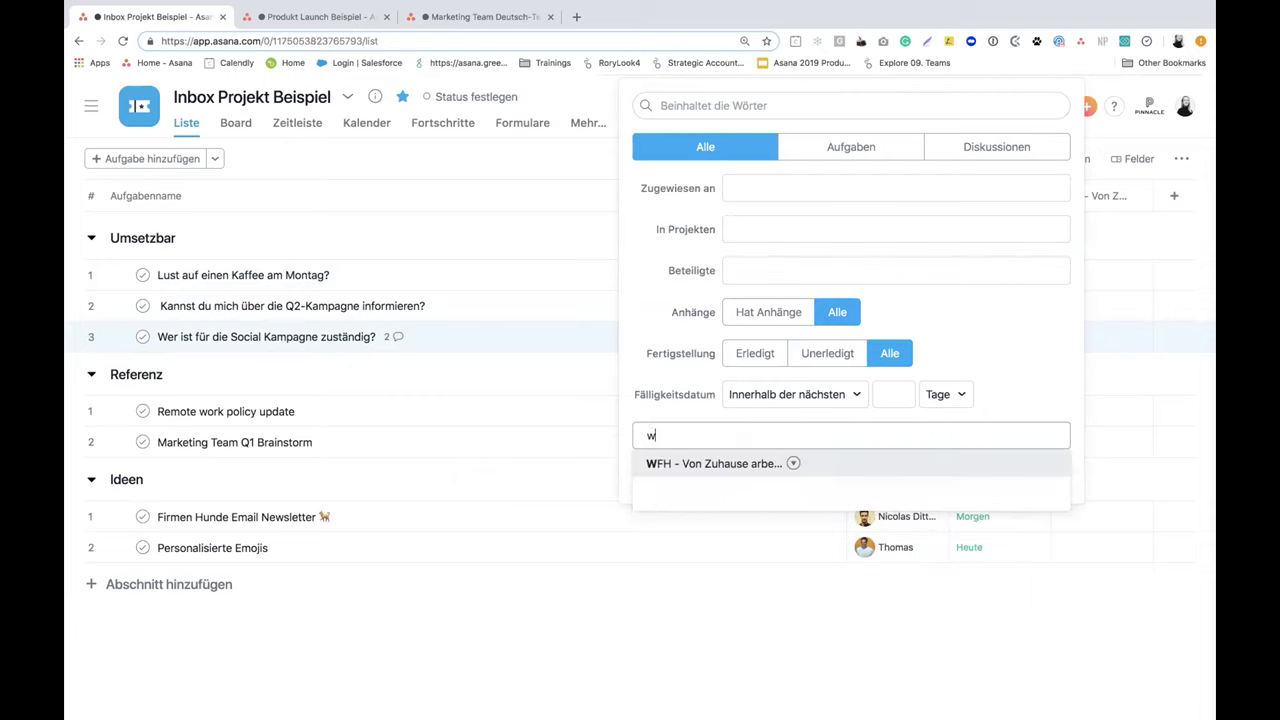
click(706, 463)
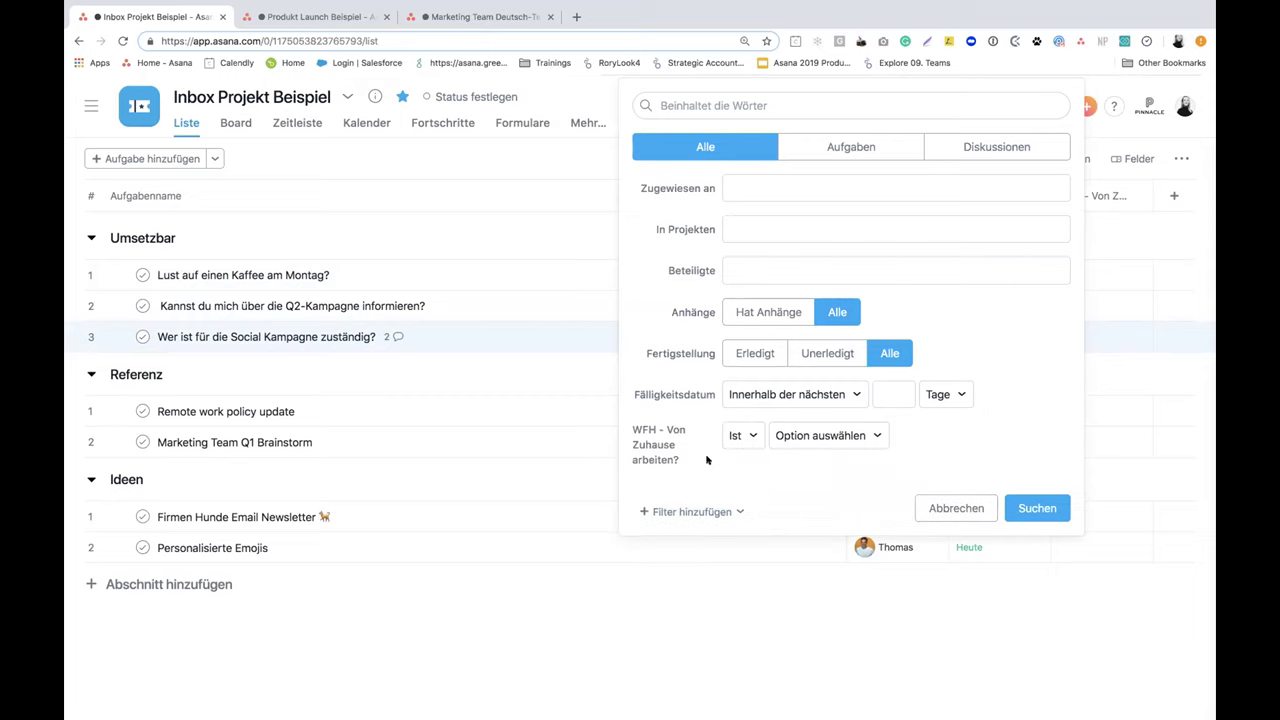
click(805, 440)
click(835, 492)
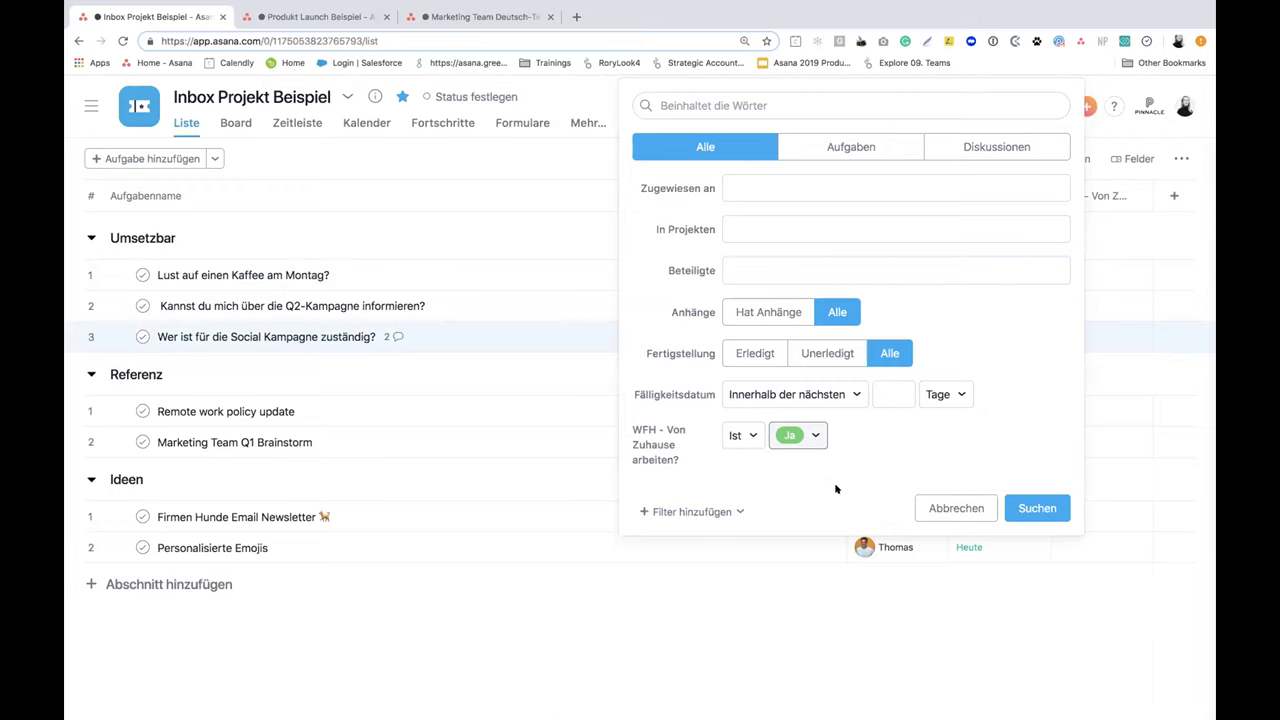
click(1040, 508)
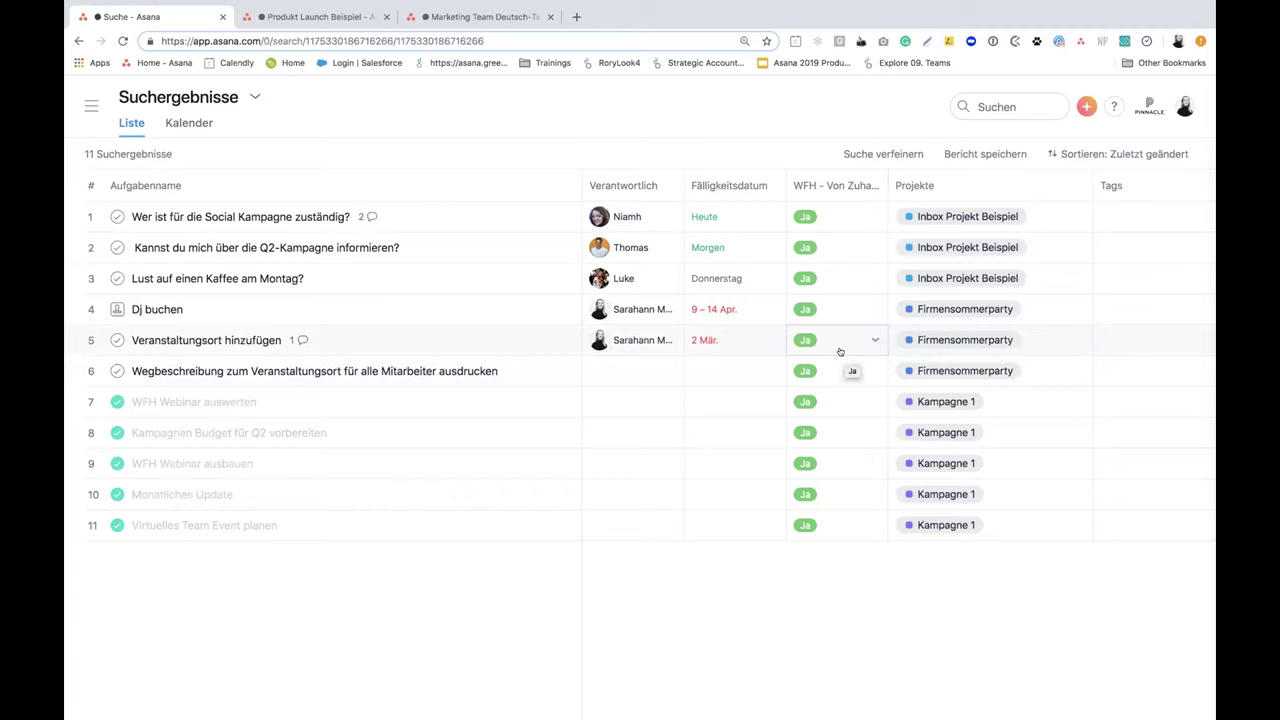
Step: Save the search as a report named WFH and bring the saved reports into view in the navigation
click(982, 156)
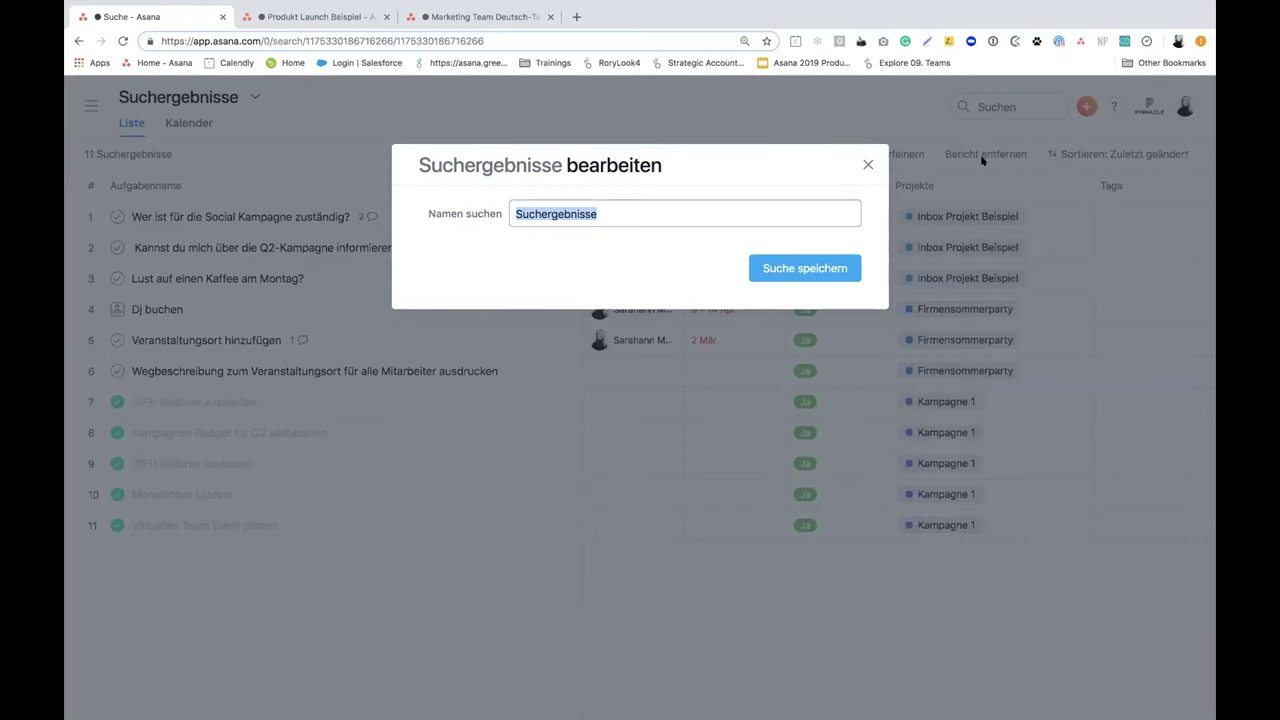
text(WFH)
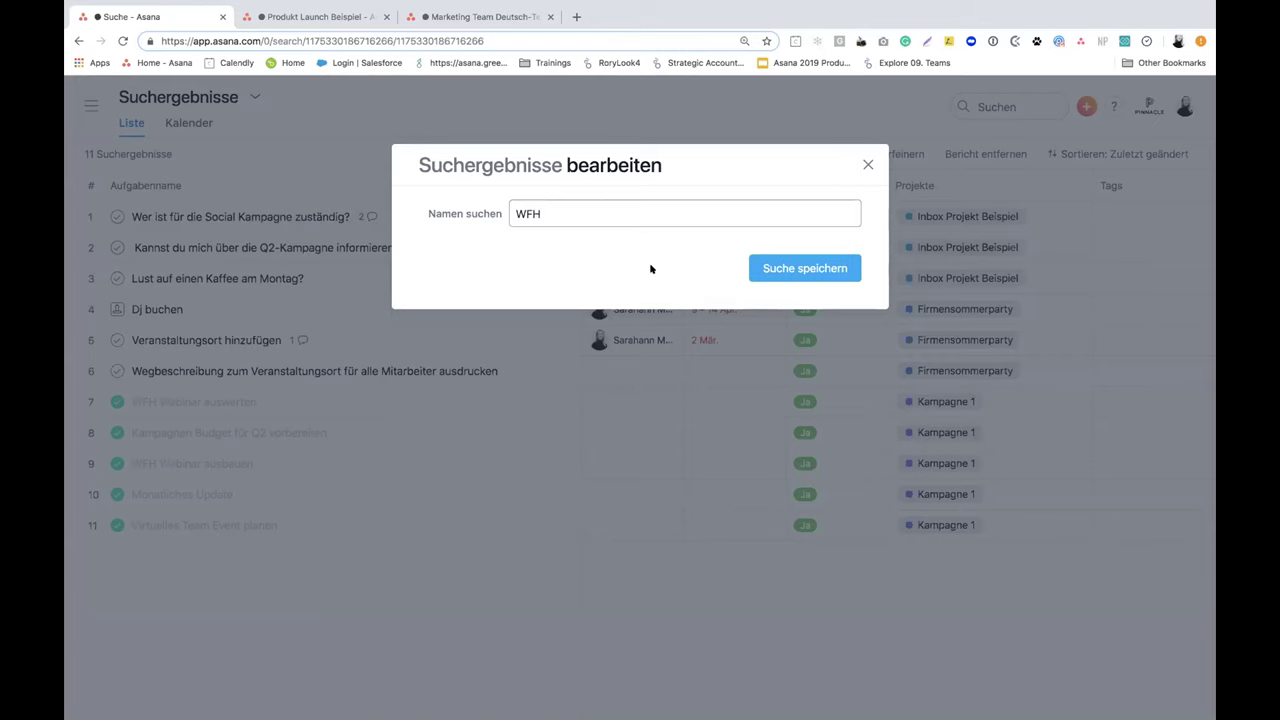
click(805, 268)
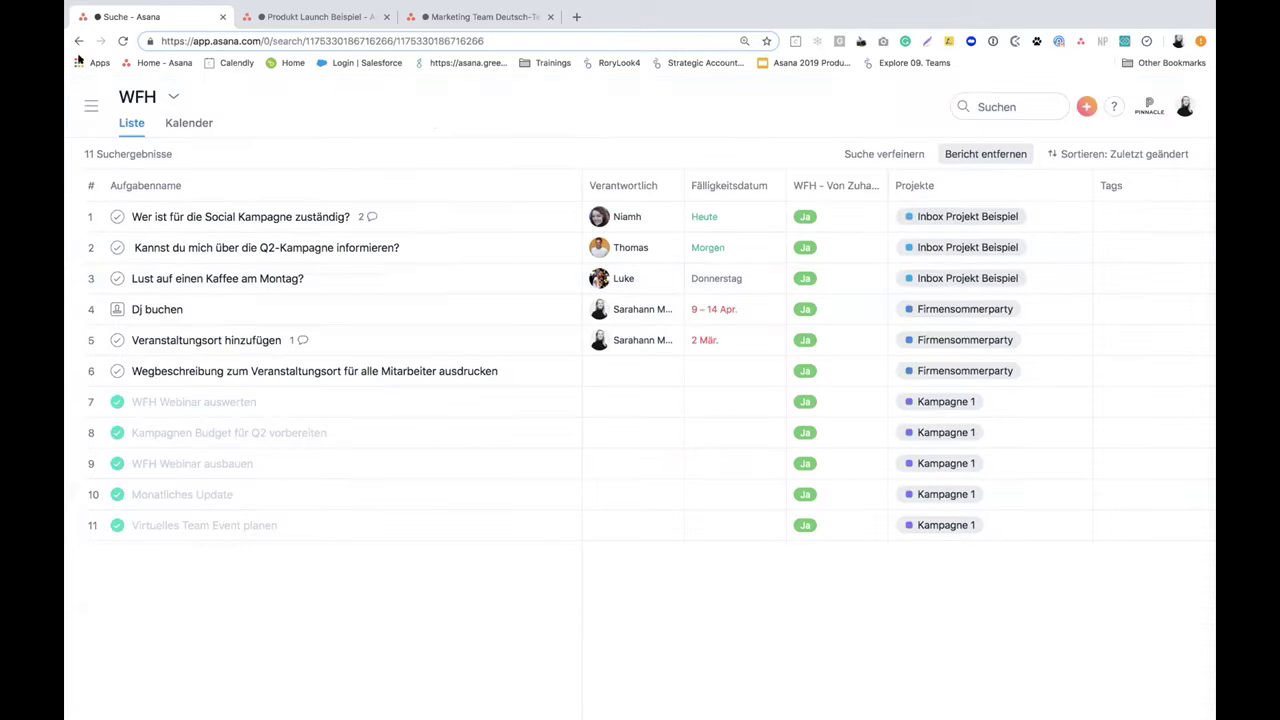
click(91, 105)
scroll(181, 560, down, 5)
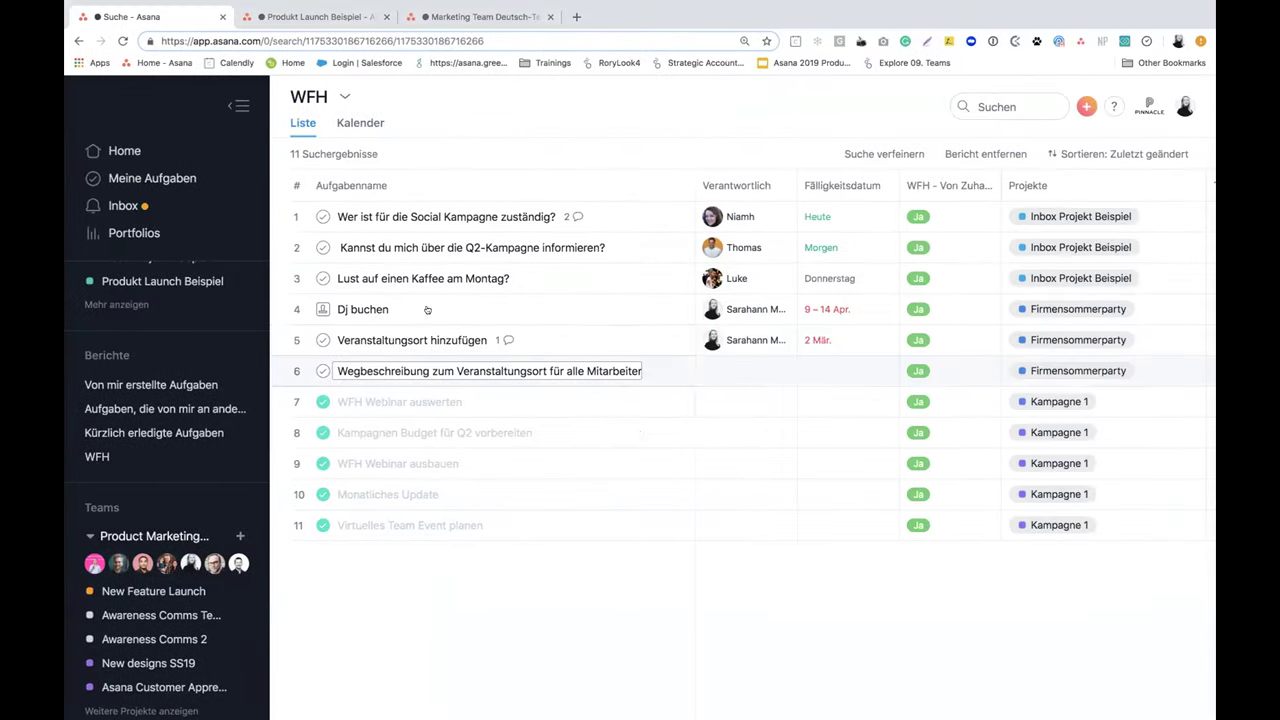
Step: Open the personal profile settings
click(1174, 109)
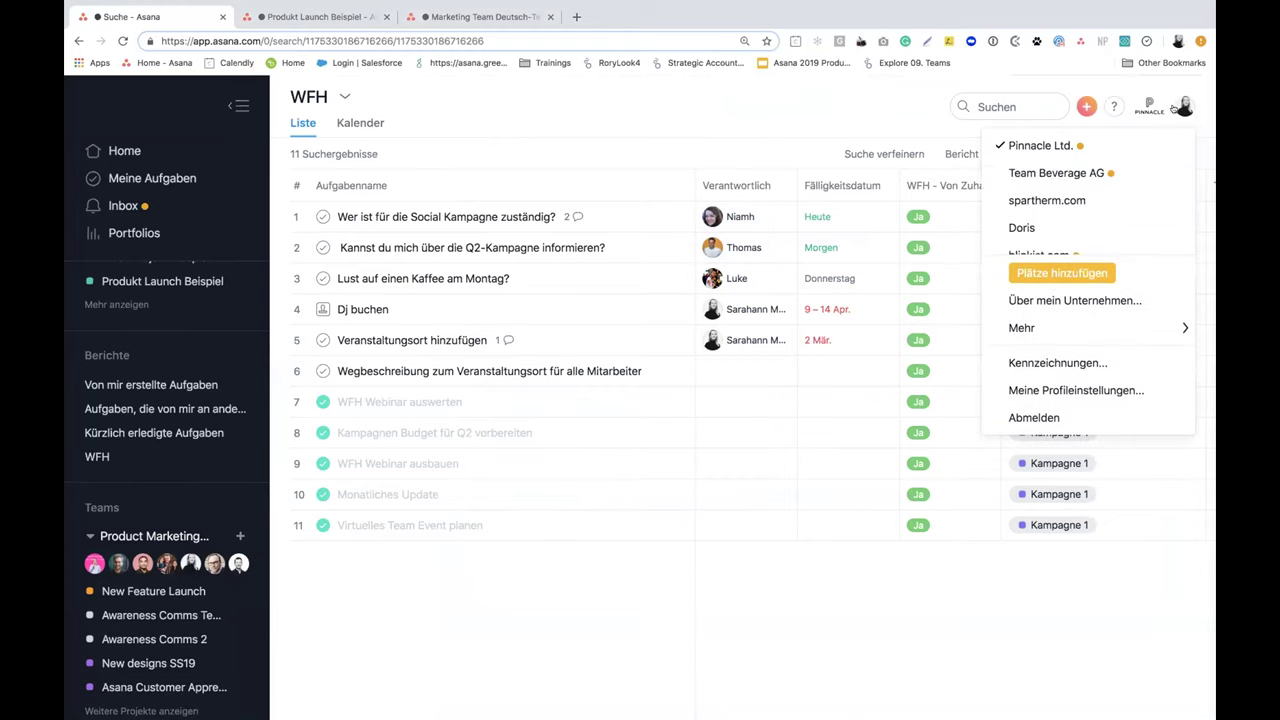
click(1114, 389)
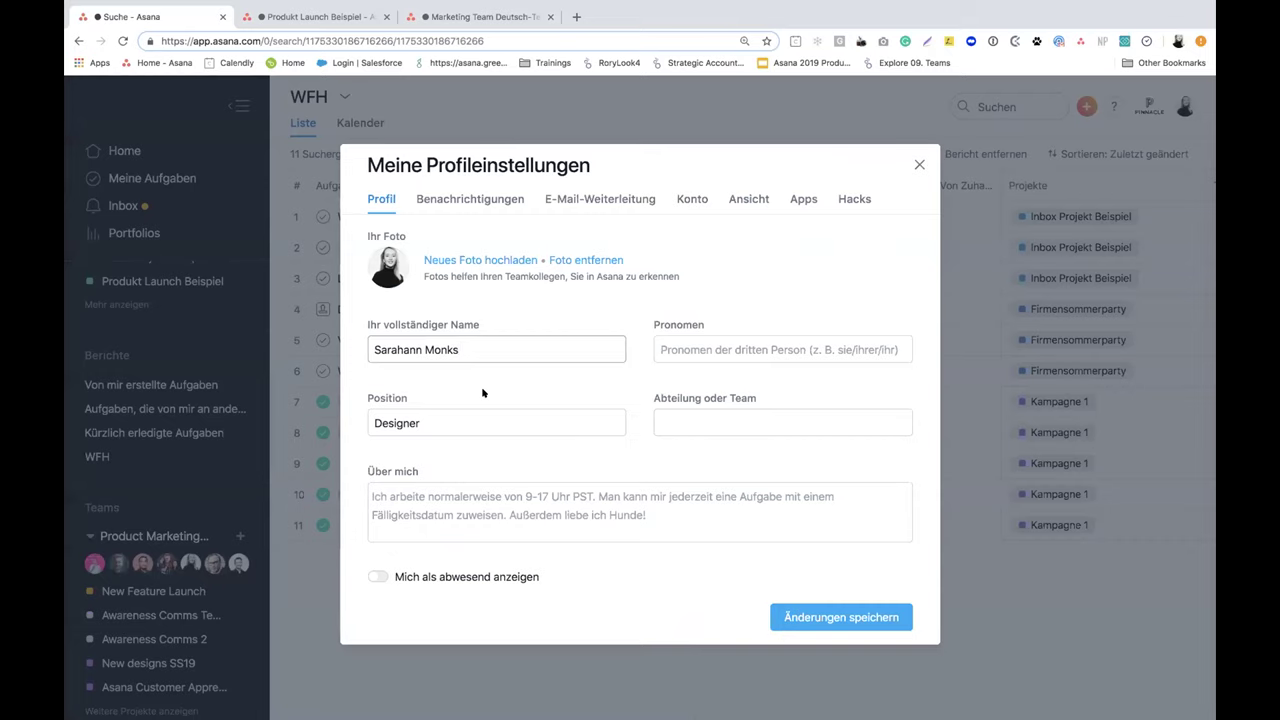
Step: Try marking the profile as absent with 15/05/20 as the last day, and switch the absence off again
click(378, 576)
scroll(518, 552, down, 2)
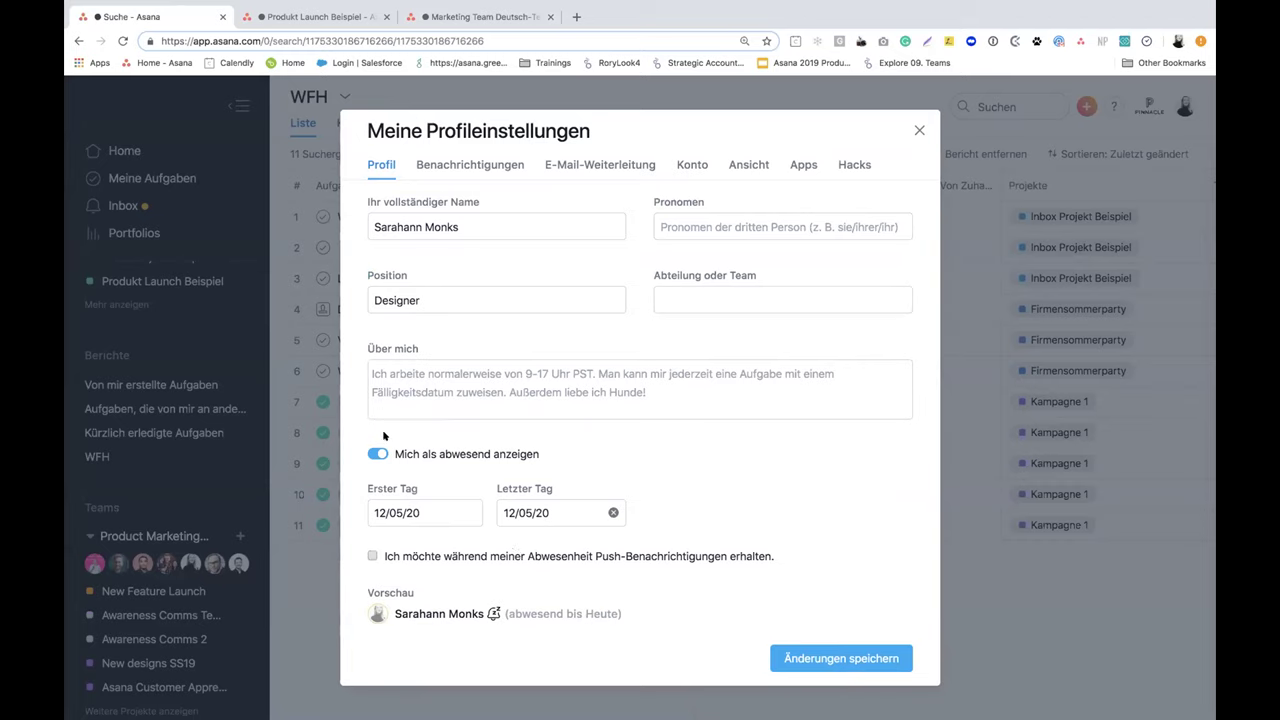
click(545, 513)
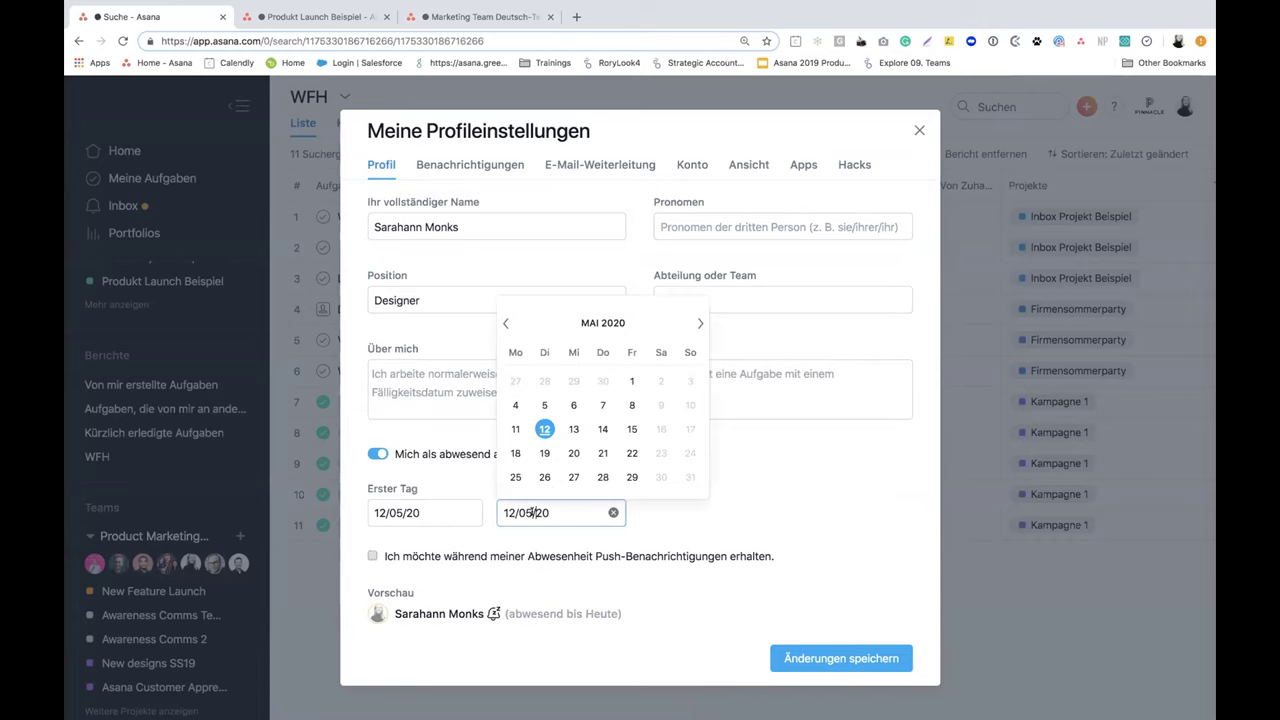
click(631, 430)
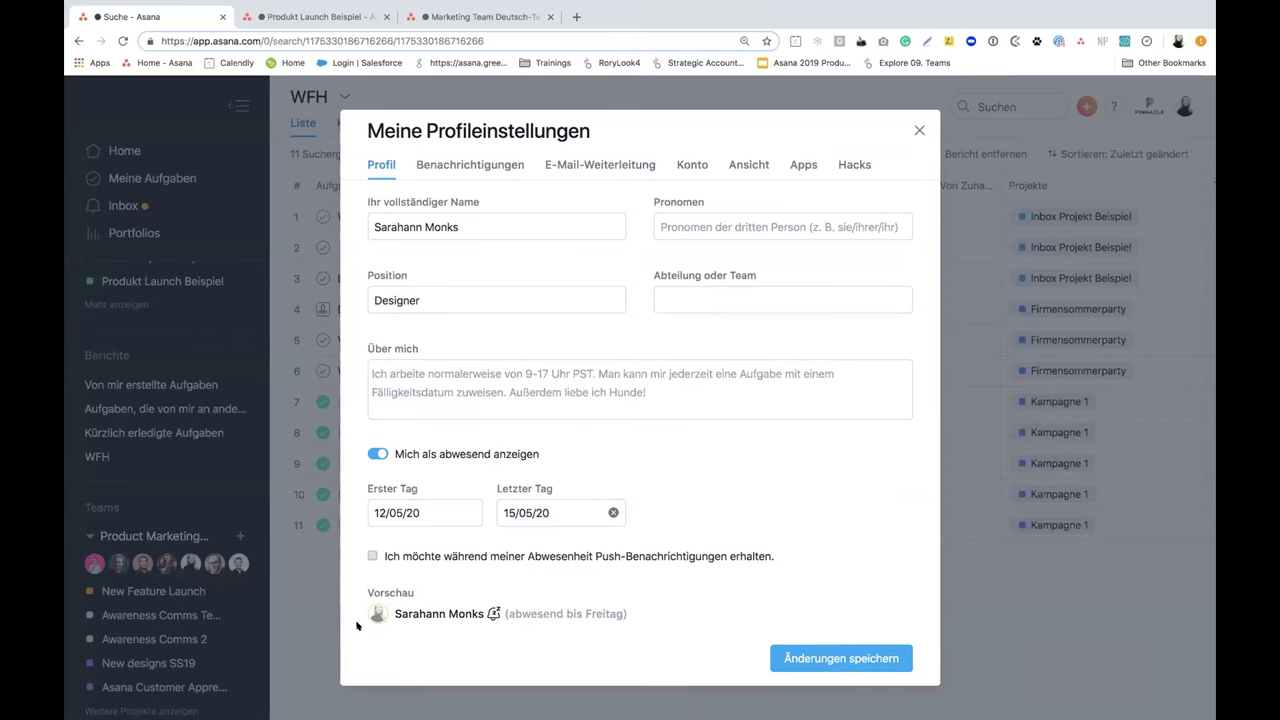
click(379, 455)
Step: Schedule notifications to stay off from 17:00 to 09:00 and on Saturdays and Sundays
click(470, 199)
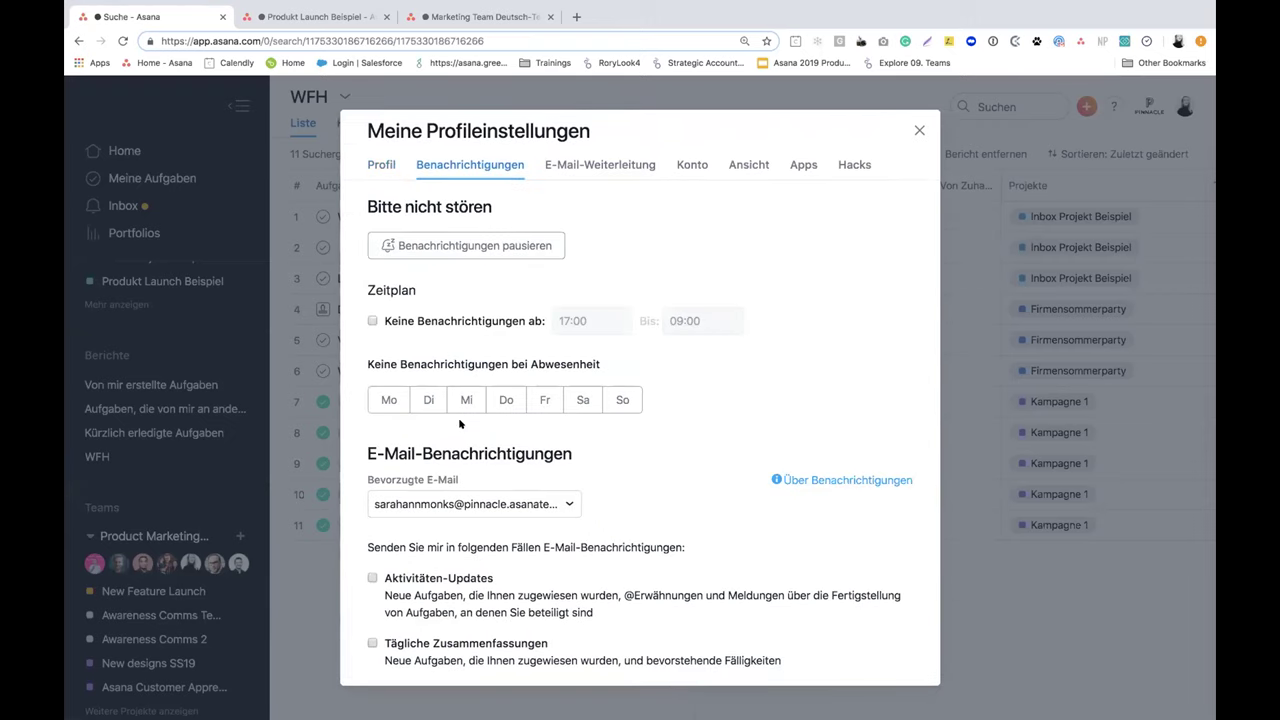
scroll(460, 424, down, 1)
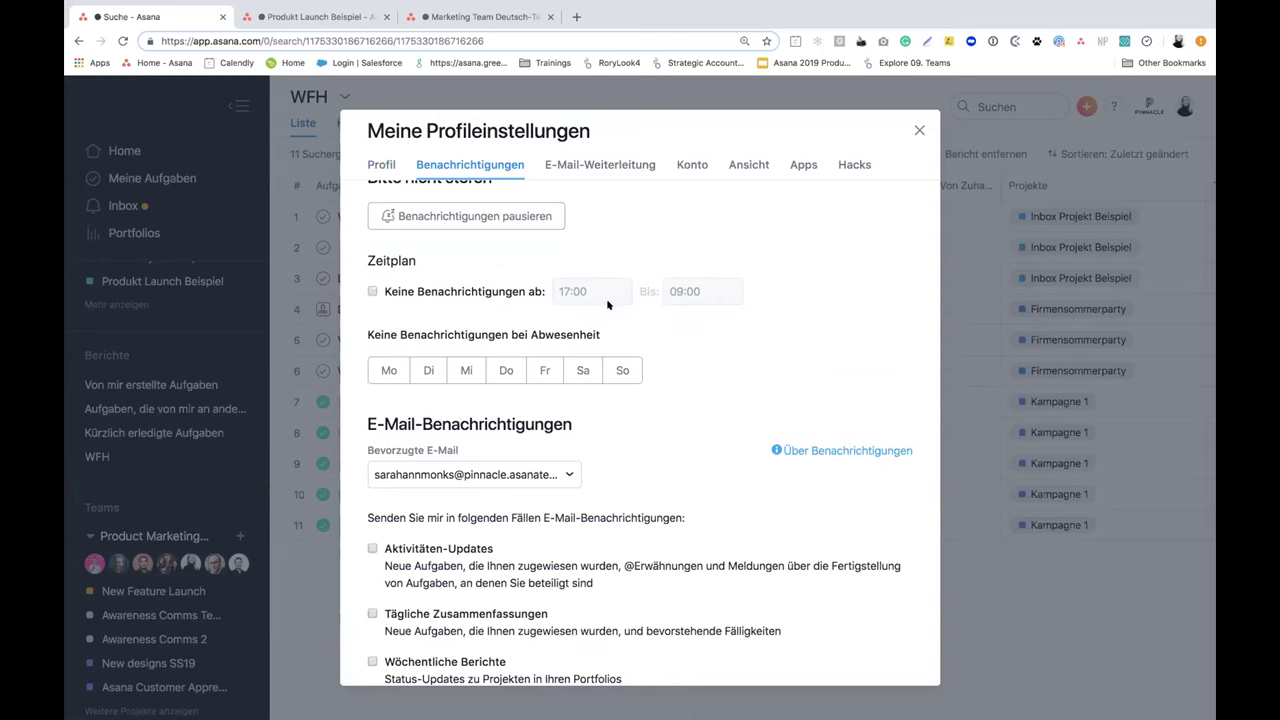
click(372, 291)
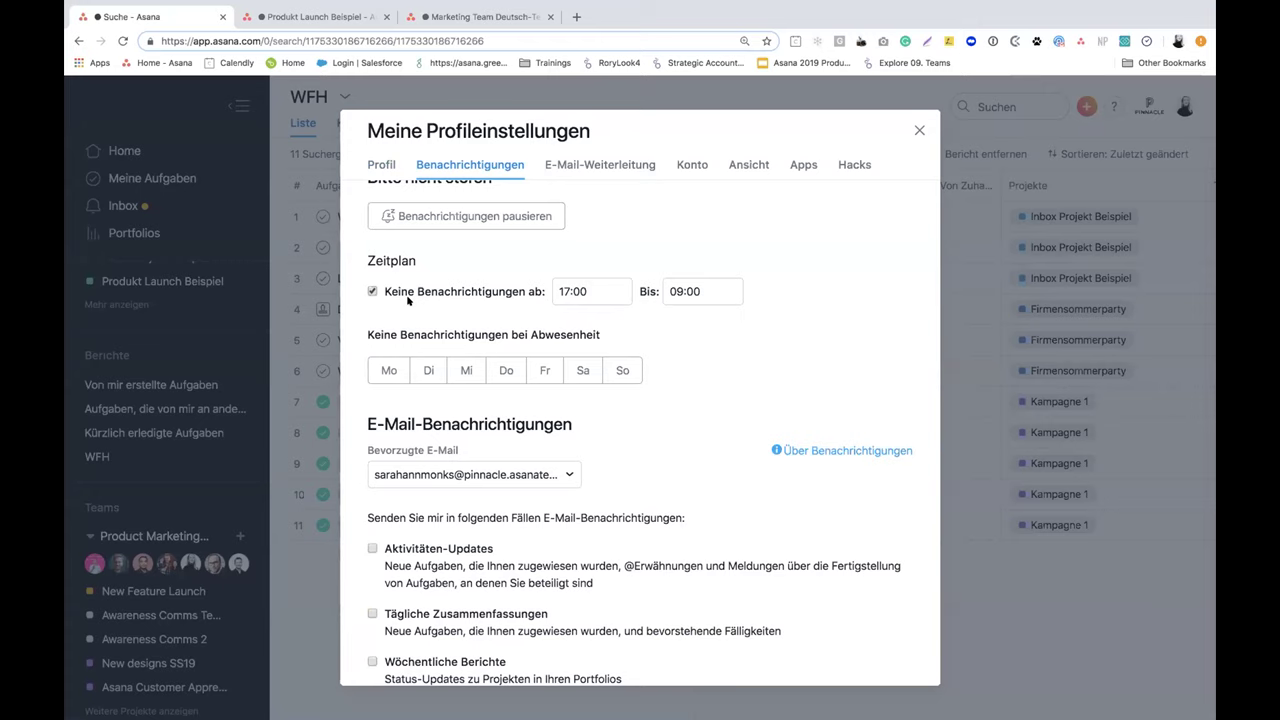
scroll(506, 448, down, 2)
click(620, 283)
click(581, 290)
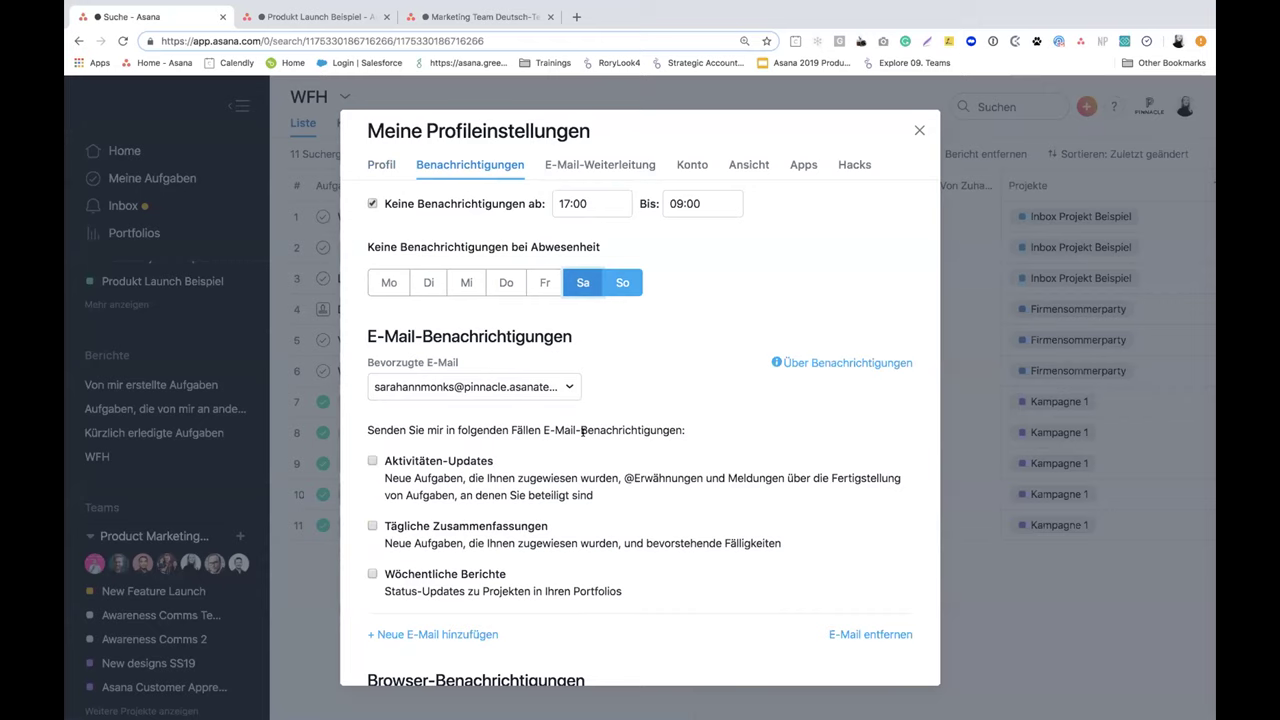
scroll(582, 430, down, 3)
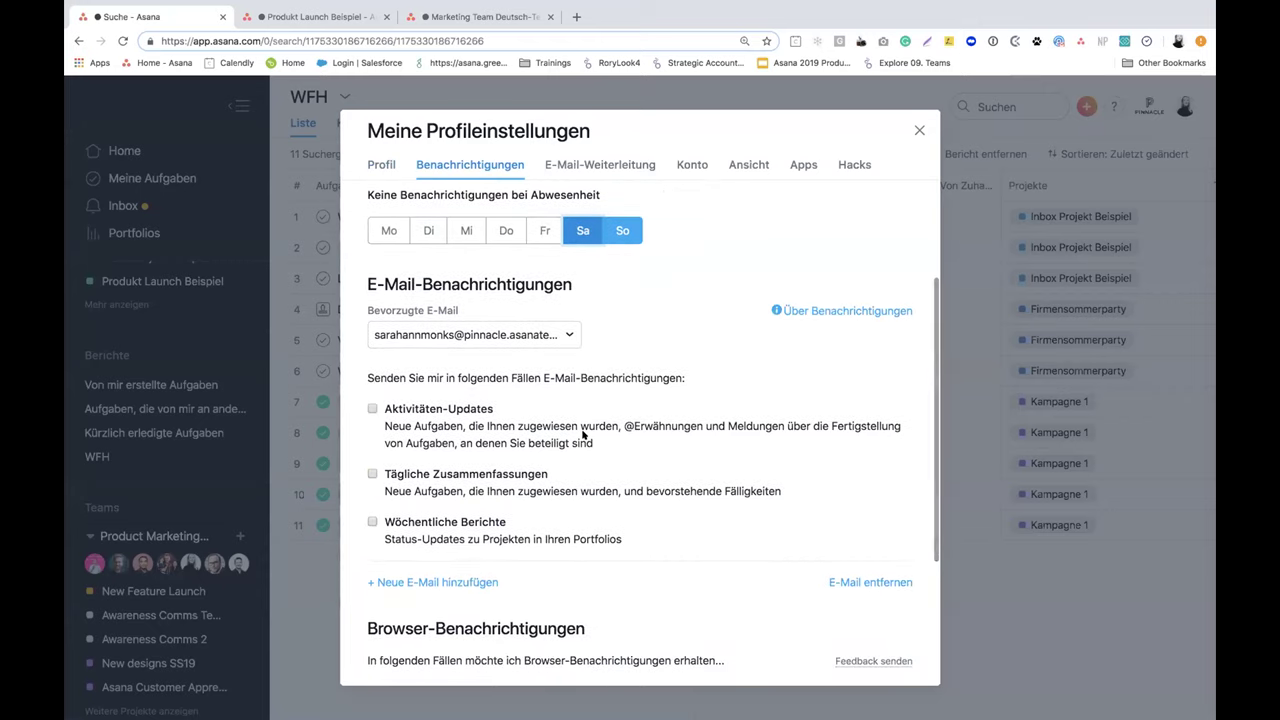
scroll(583, 427, down, 3)
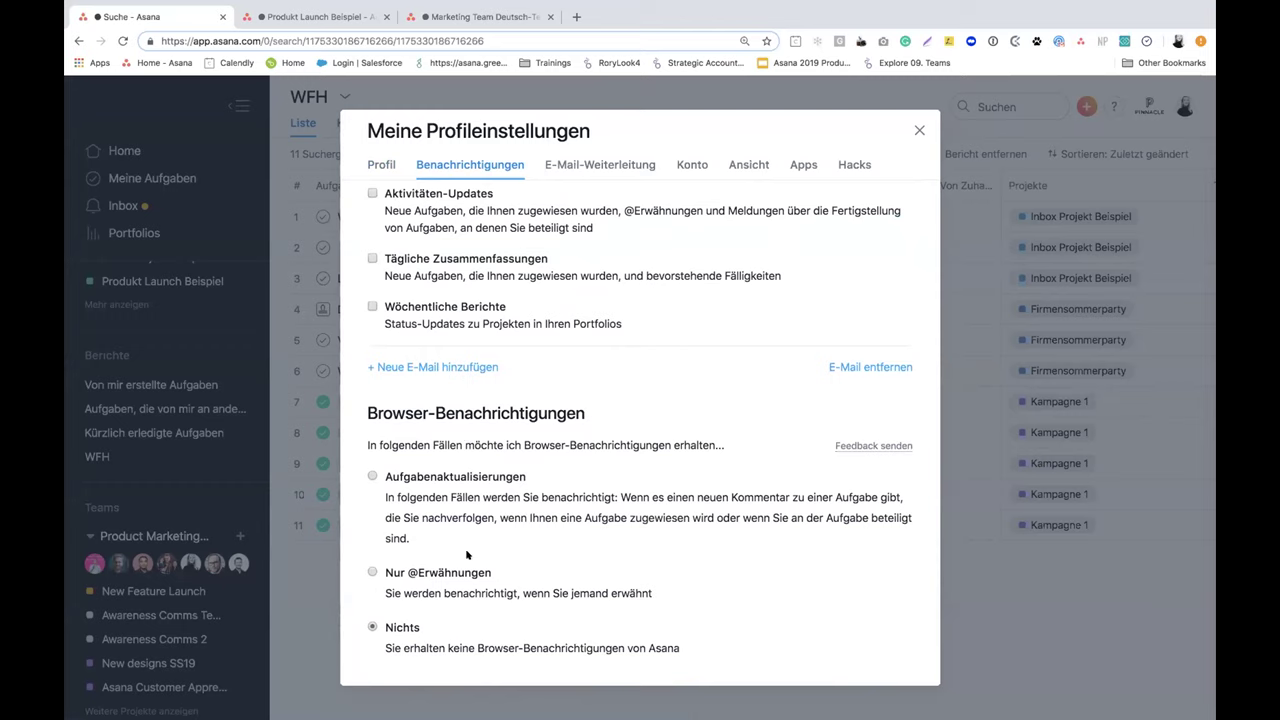
click(372, 572)
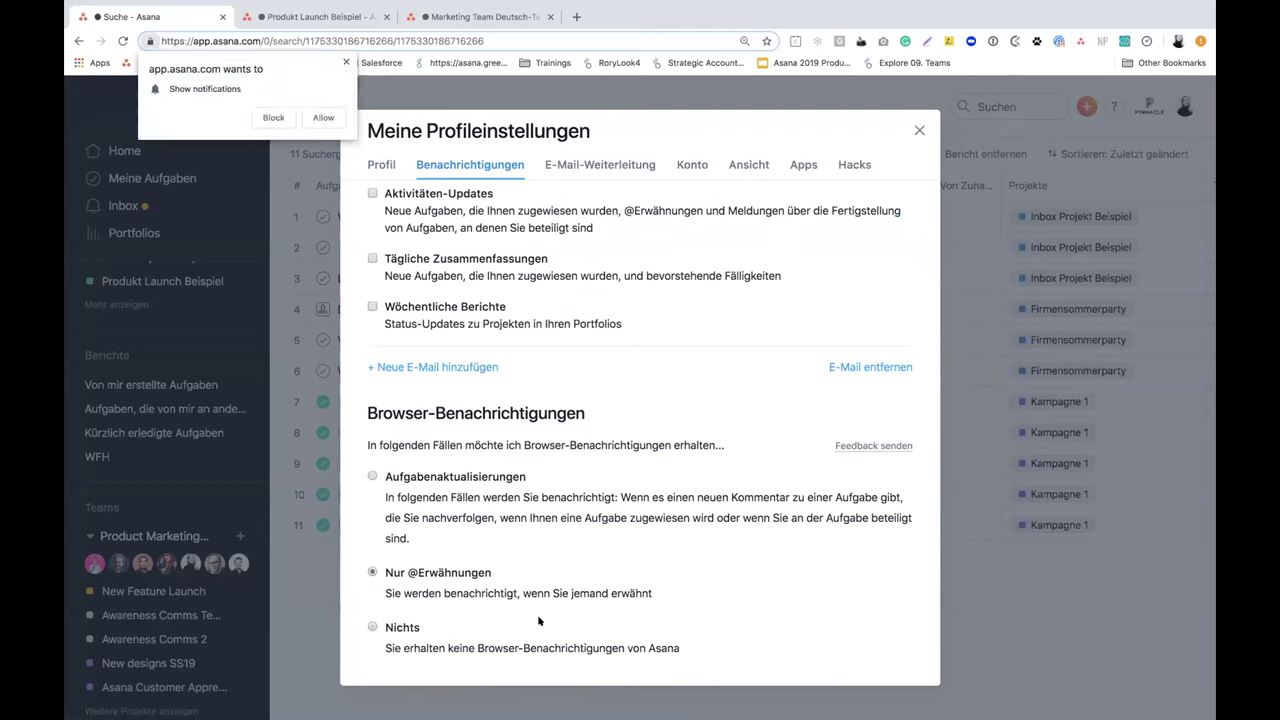
click(333, 117)
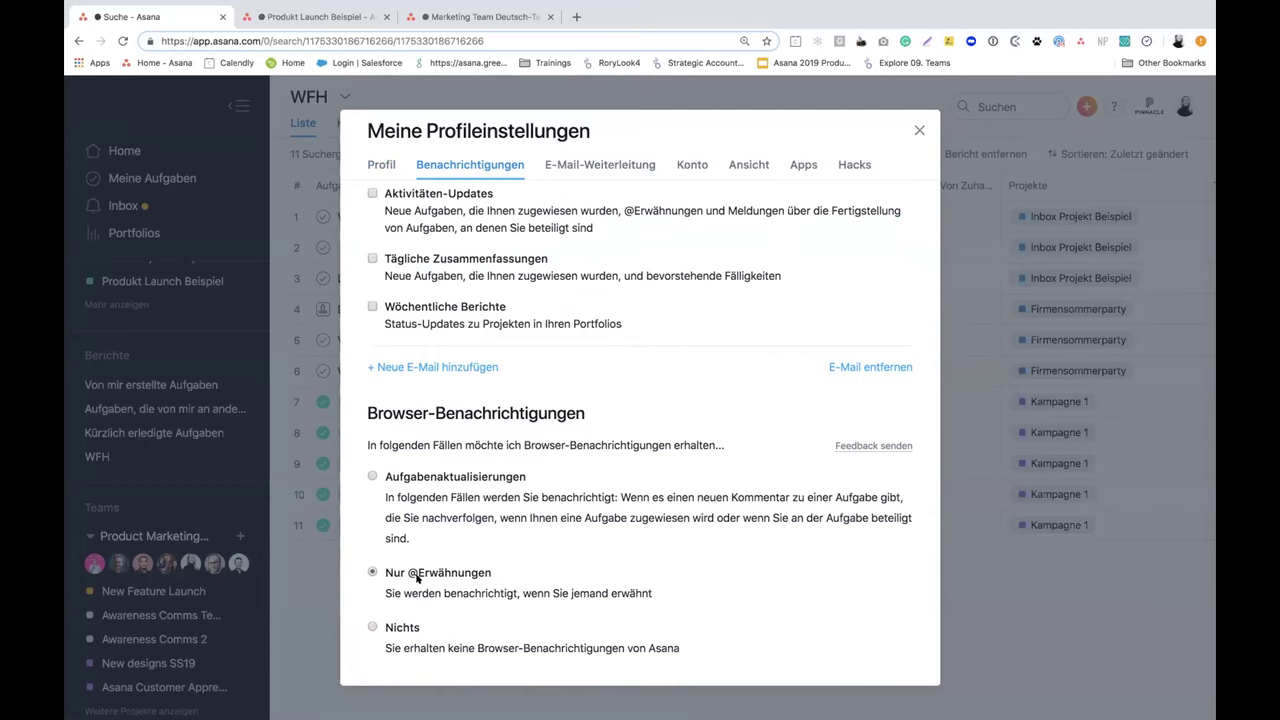
click(372, 627)
Step: Return to the do-not-disturb schedule and close the profile settings
scroll(591, 470, up, 1)
scroll(591, 470, up, 5)
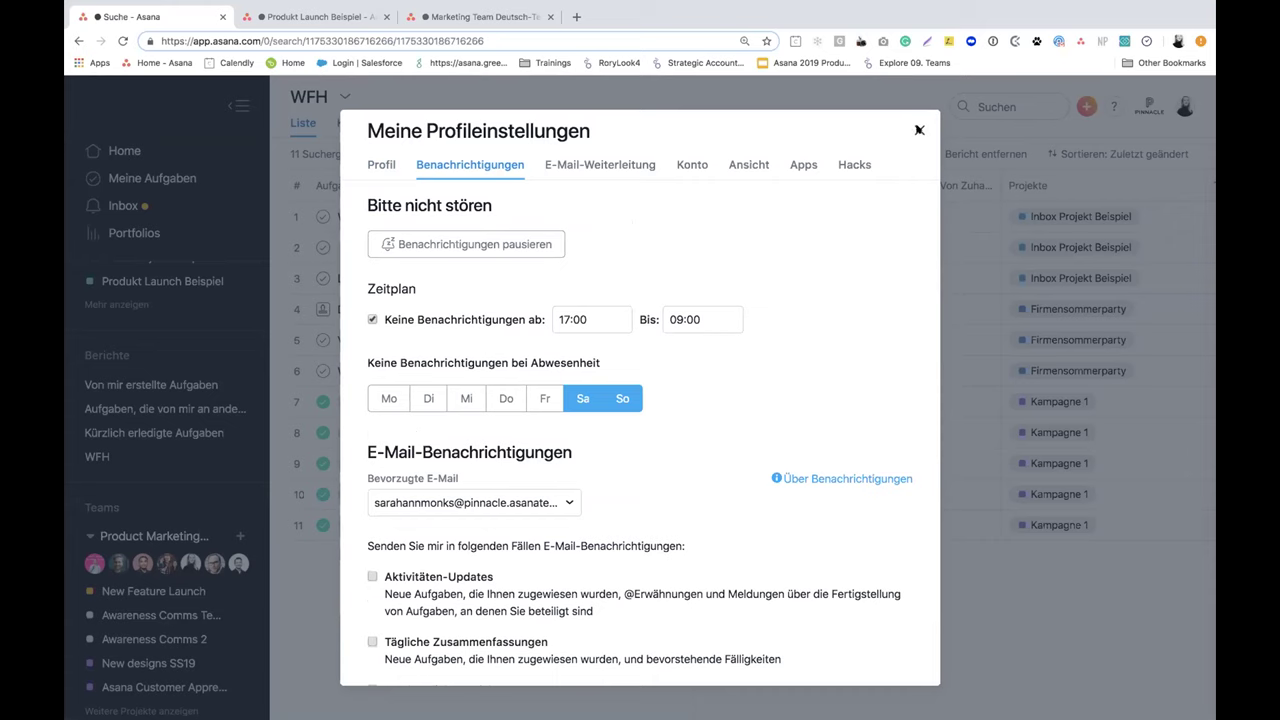
click(919, 130)
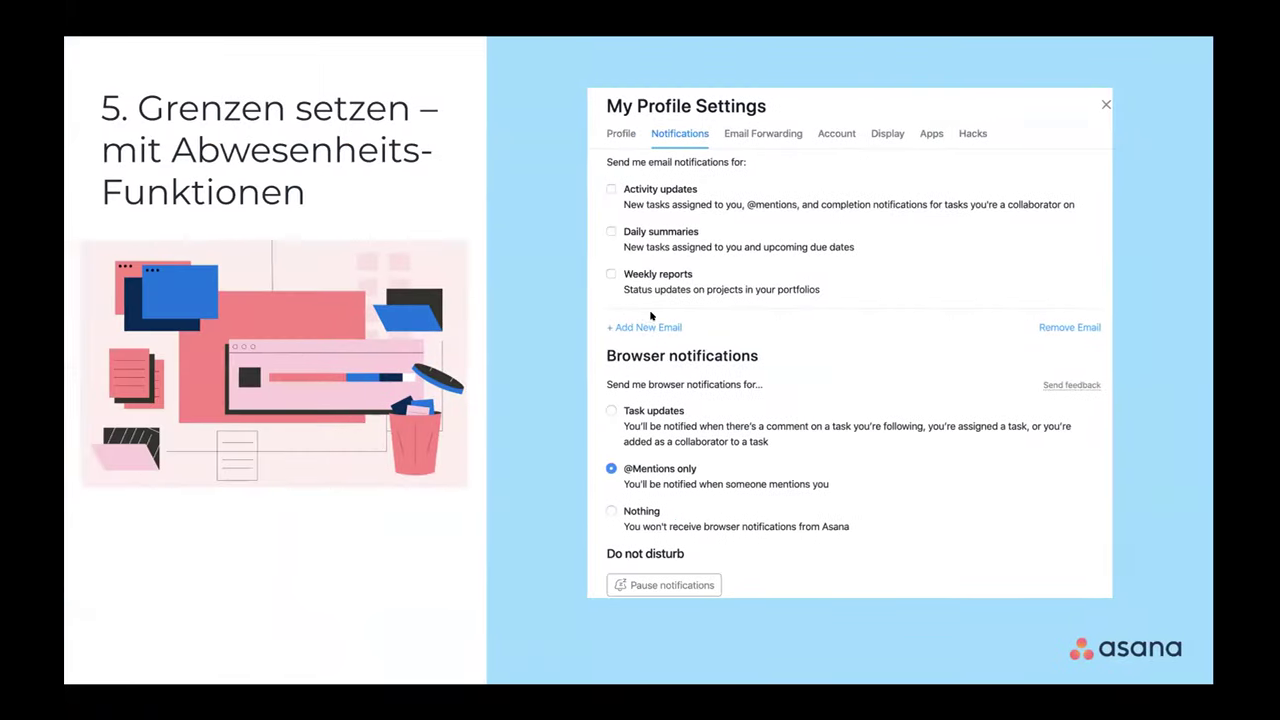
key(Right)
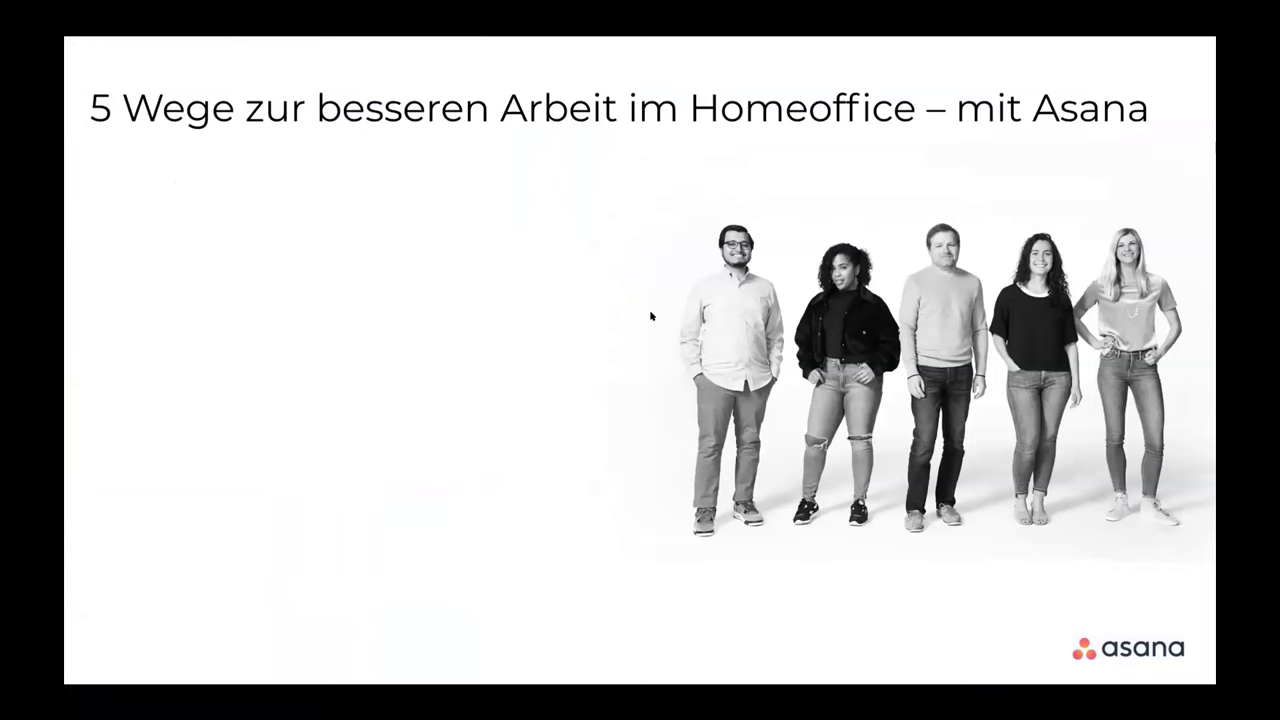
key(Right)
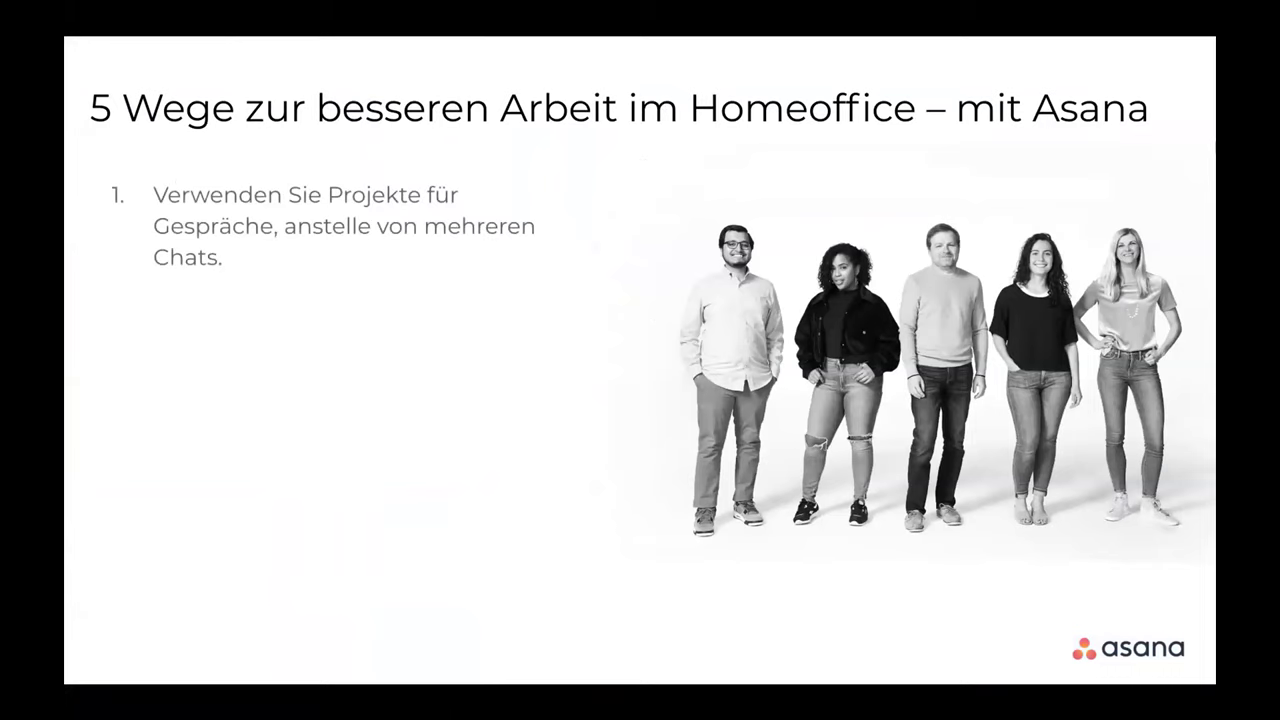